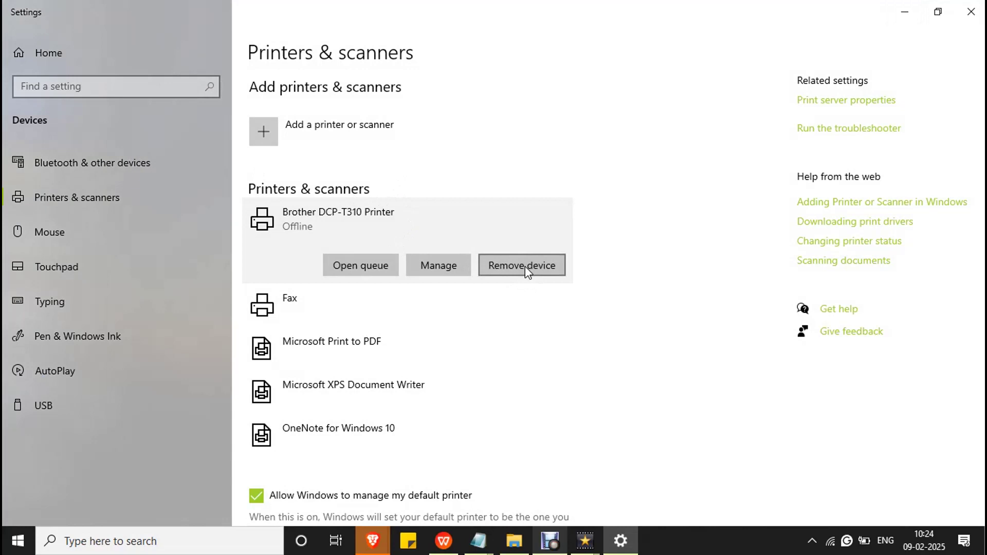
# - Remove the Brother DCP-T310 Printer from the installed devices, search for printers to add, and select the Brother DCP-T310 Printer again
pyautogui.click(526, 266)
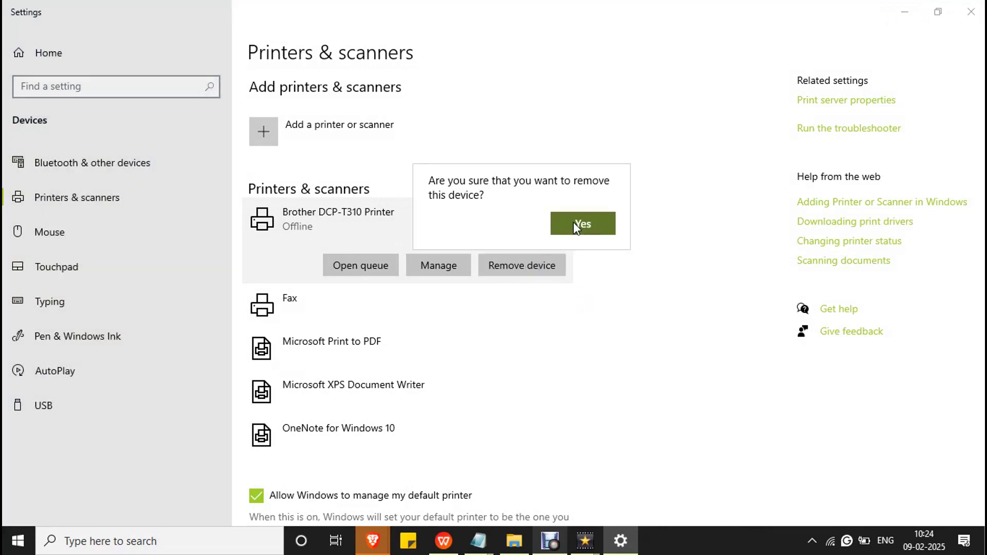
pyautogui.click(576, 225)
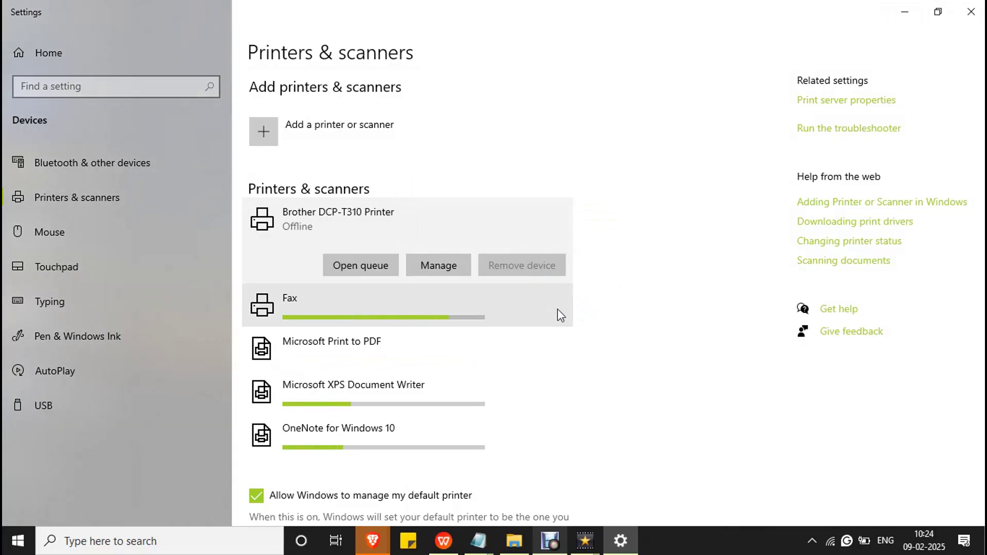
pyautogui.click(369, 133)
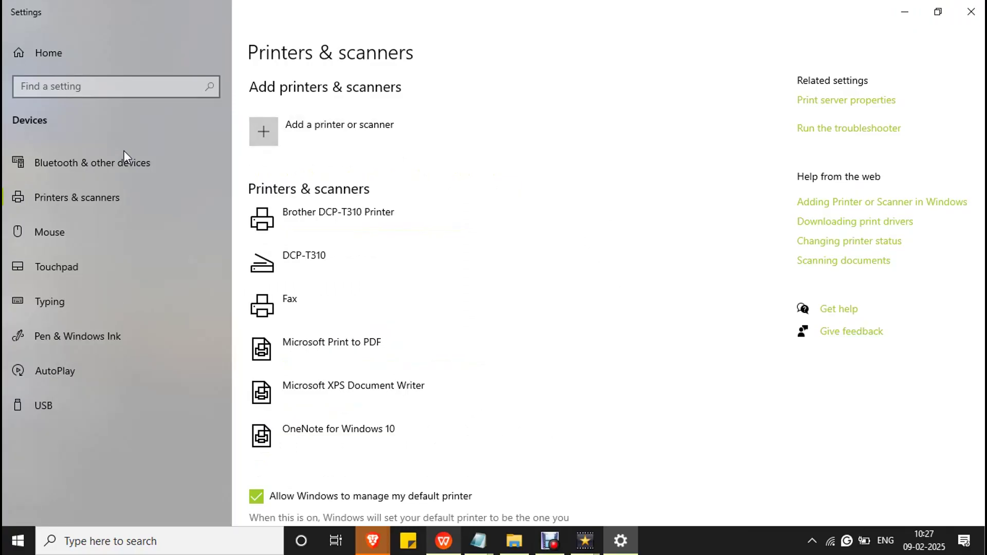
pyautogui.click(363, 214)
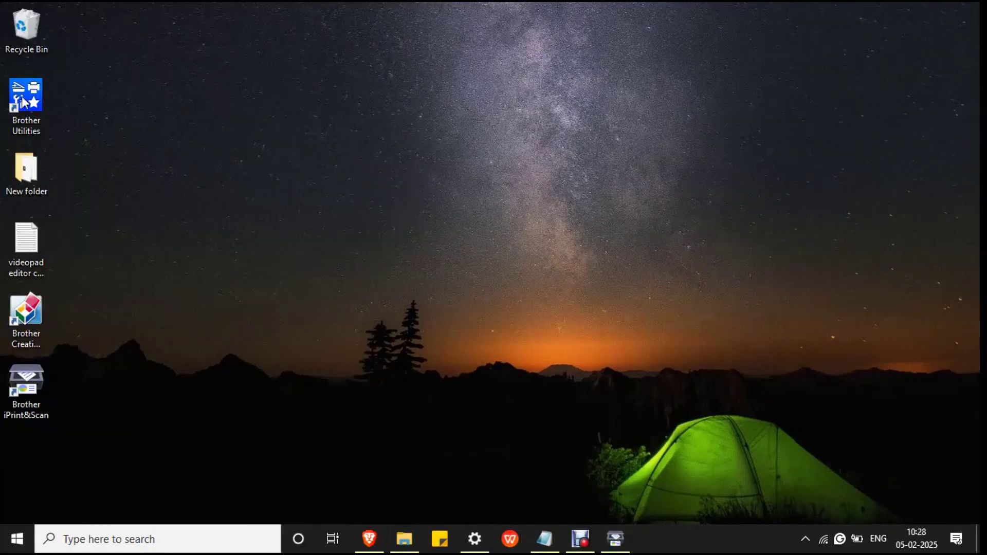
# - Open Brother Utilities from the desktop and run an immediate update check with the Software Update Notification tool
pyautogui.click(22, 97)
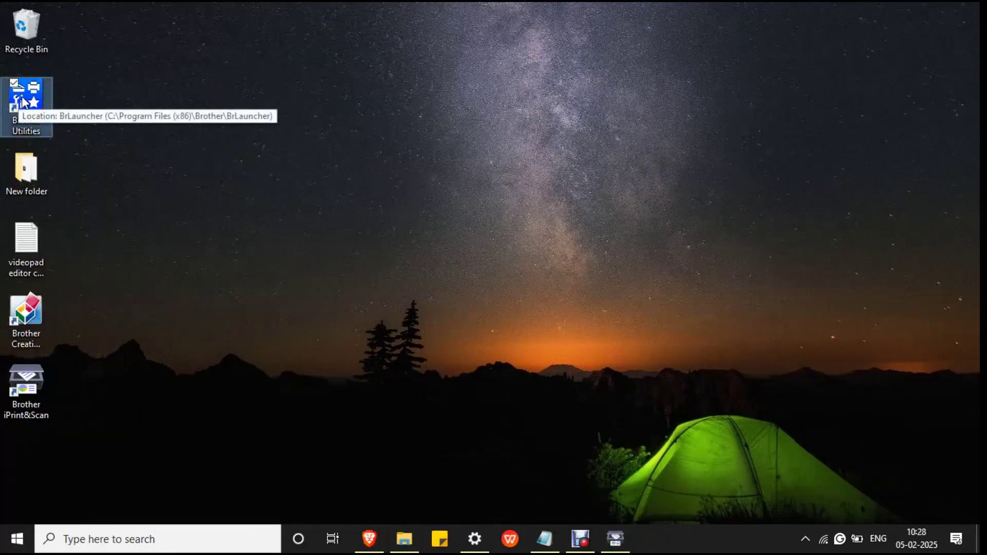
pyautogui.doubleClick(21, 97)
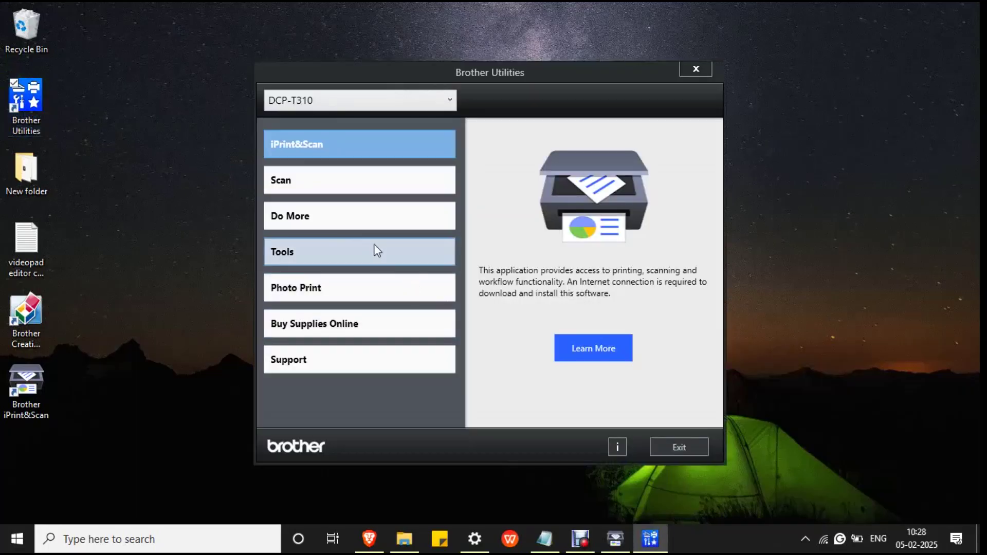
pyautogui.click(374, 246)
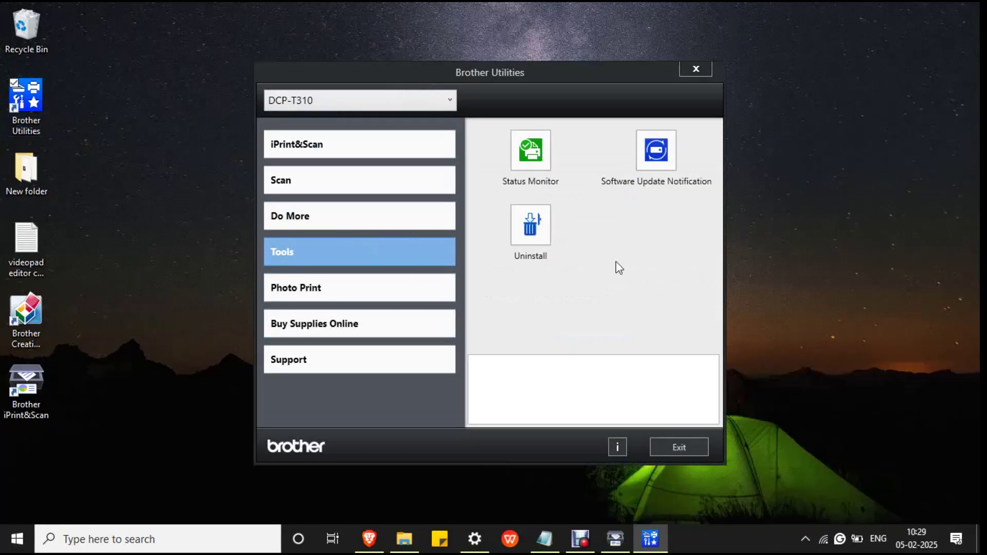
pyautogui.moveTo(667, 157)
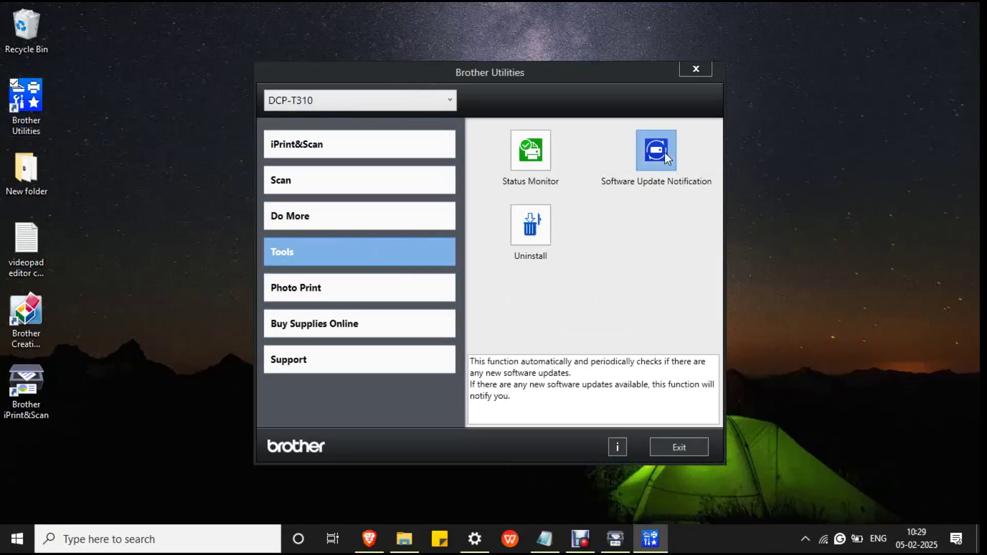
pyautogui.click(666, 156)
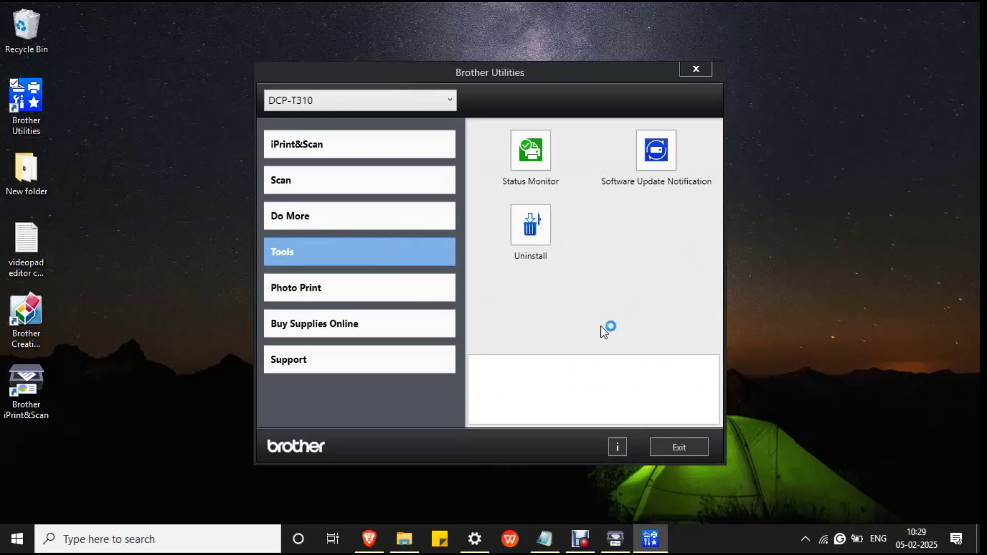
pyautogui.click(528, 21)
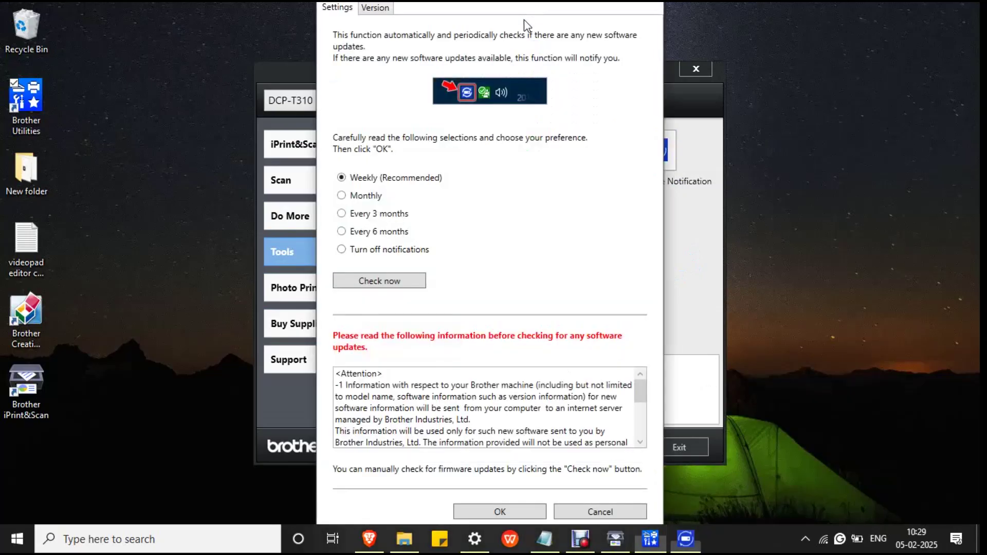
pyautogui.click(387, 286)
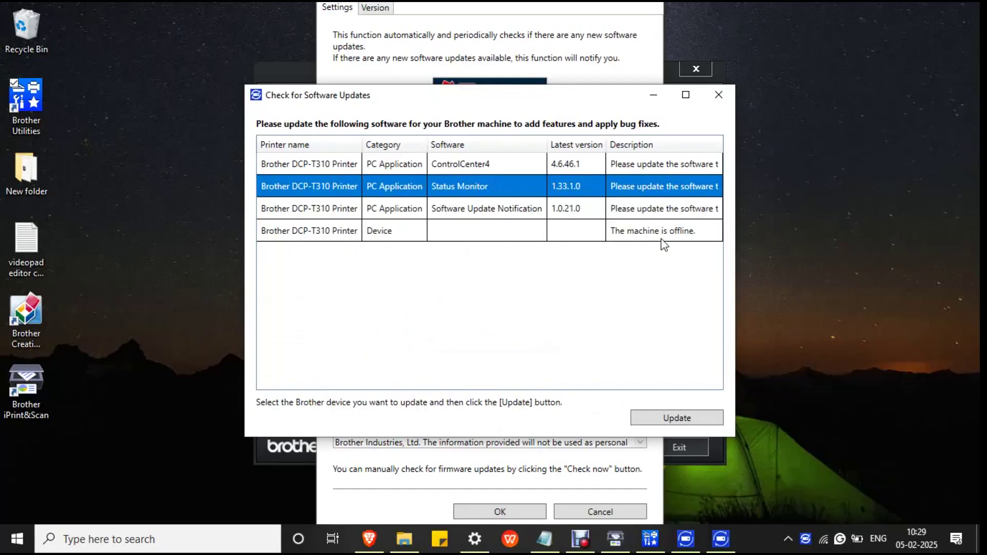
# - Install the ControlCenter4 update for the Brother DCP-T310 Printer and complete its setup wizard
pyautogui.press('Up')
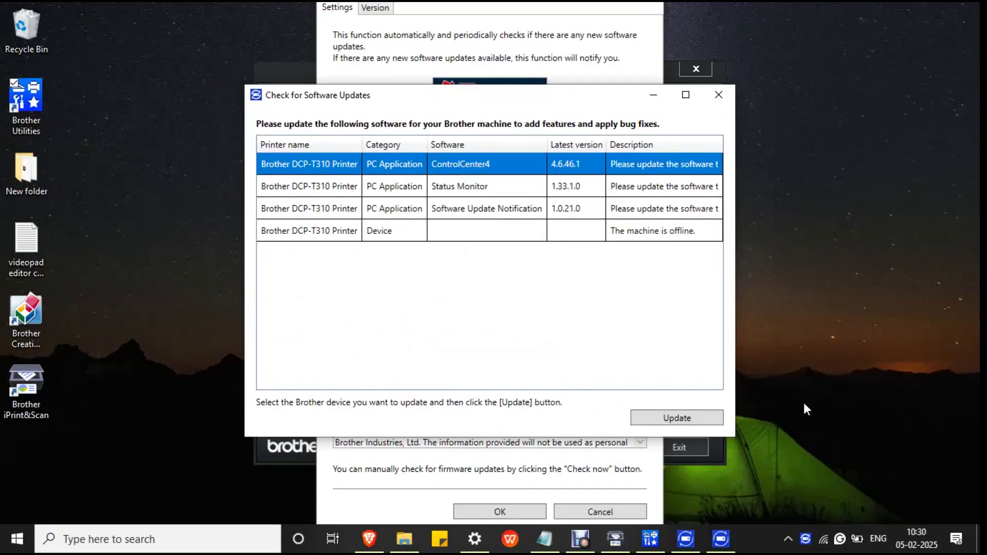
pyautogui.click(677, 418)
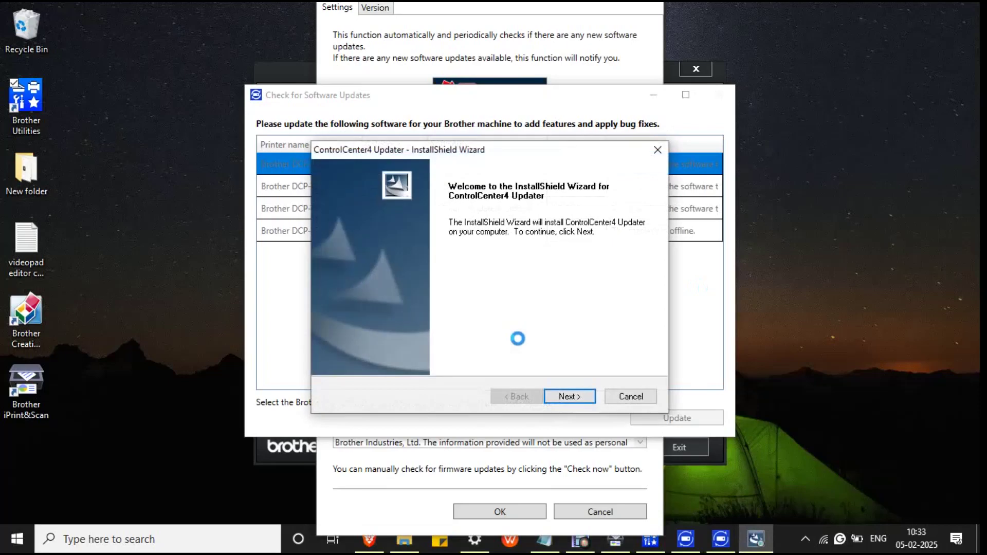
pyautogui.click(569, 397)
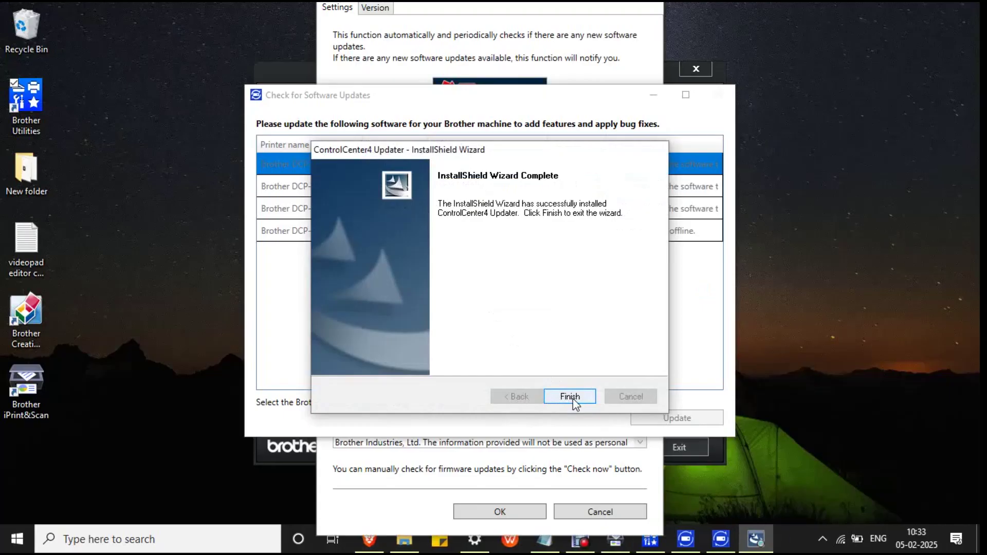
pyautogui.click(574, 401)
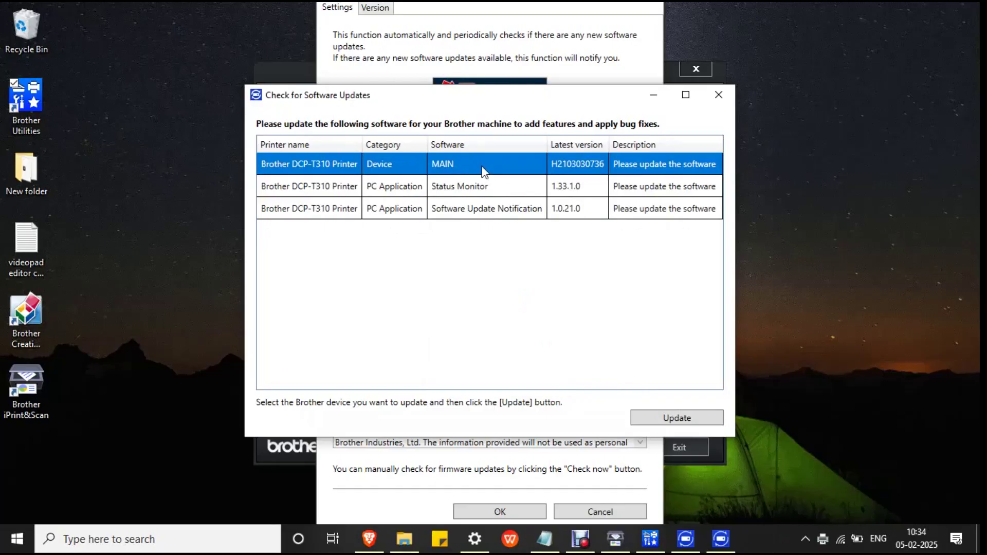
# - Update the printer's MAIN firmware, accepting the data collection terms, and select the Software Update Notification entry in the update list
pyautogui.click(677, 418)
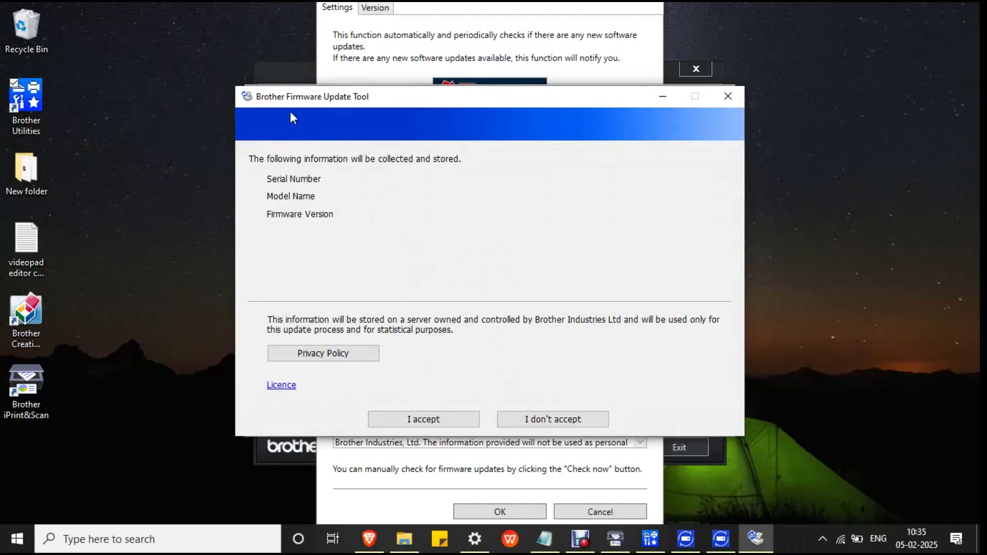
pyautogui.click(439, 420)
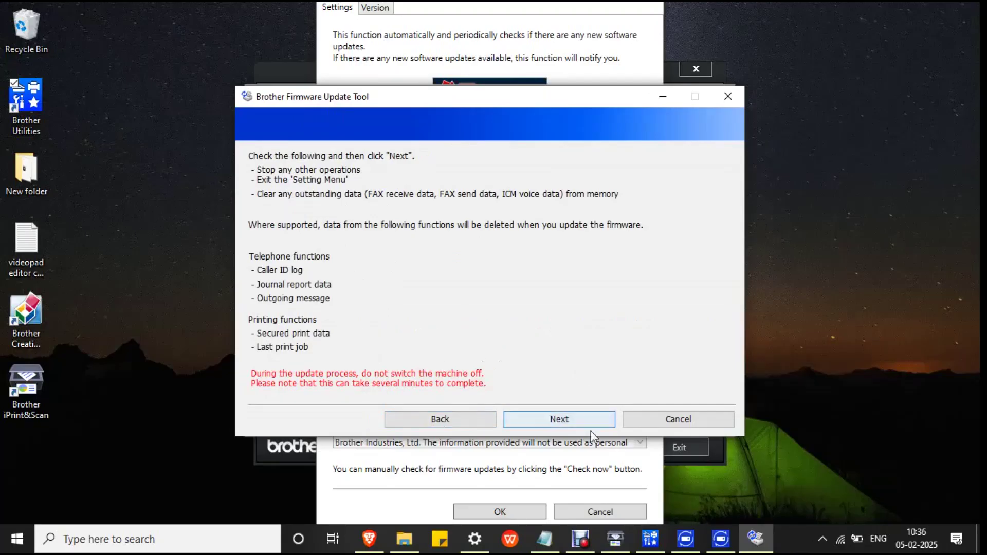
pyautogui.click(567, 420)
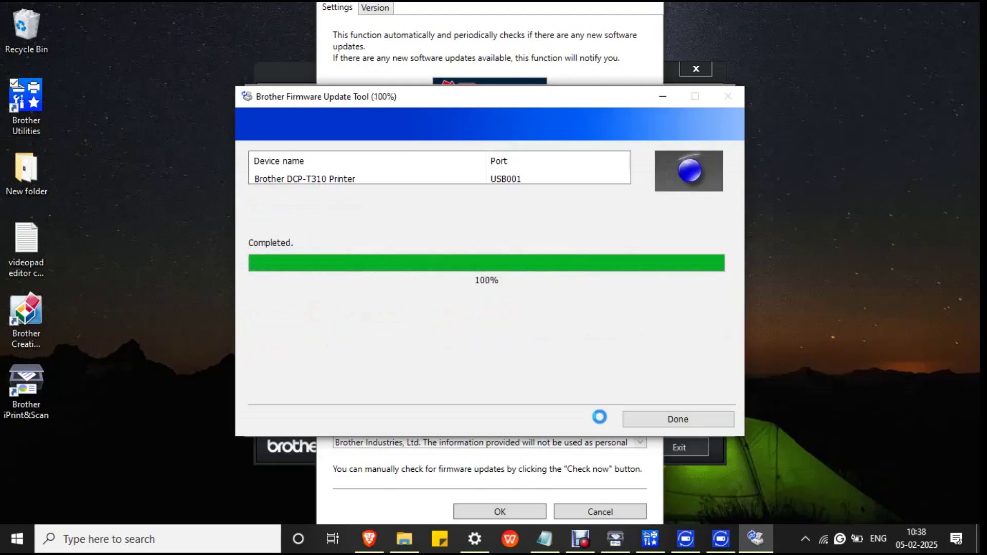
pyautogui.click(677, 420)
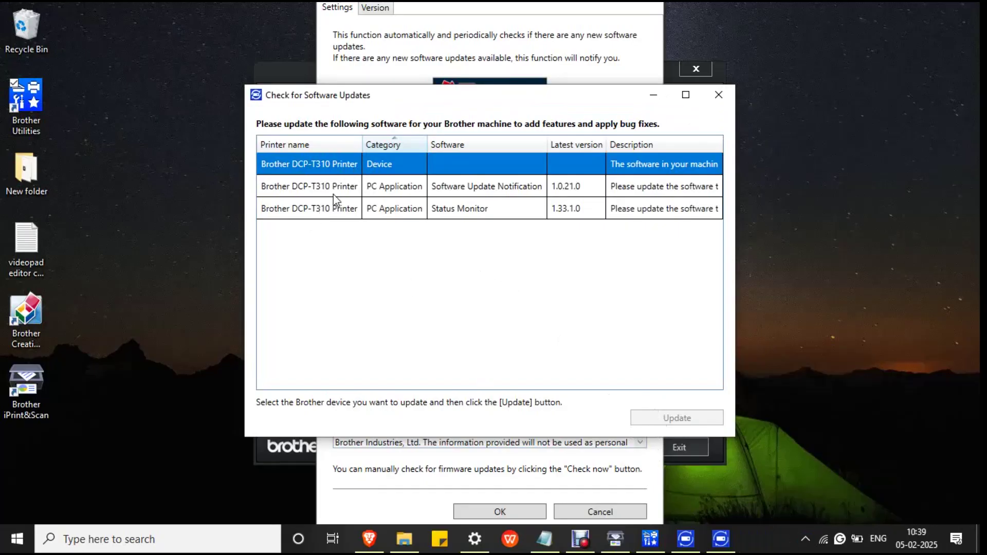
pyautogui.click(501, 183)
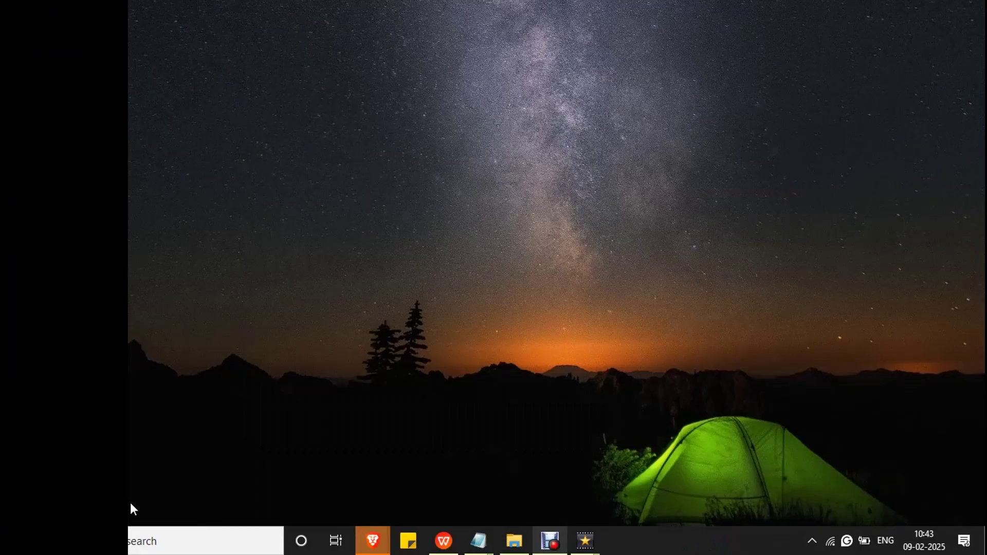
# - Find and open Control Panel through Windows search and open Device Manager from Hardware and Sound
pyautogui.click(127, 542)
pyautogui.write('c')
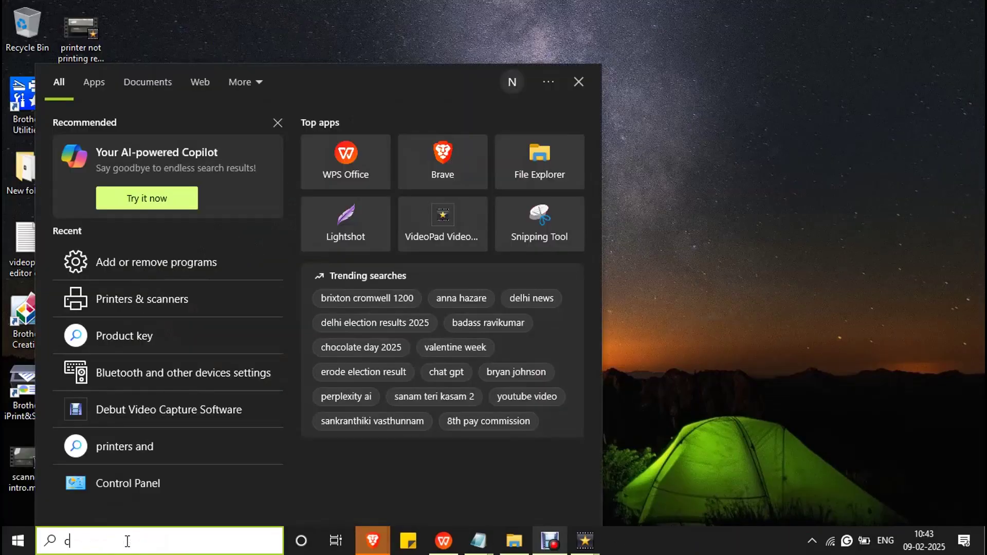
pyautogui.write('ontr')
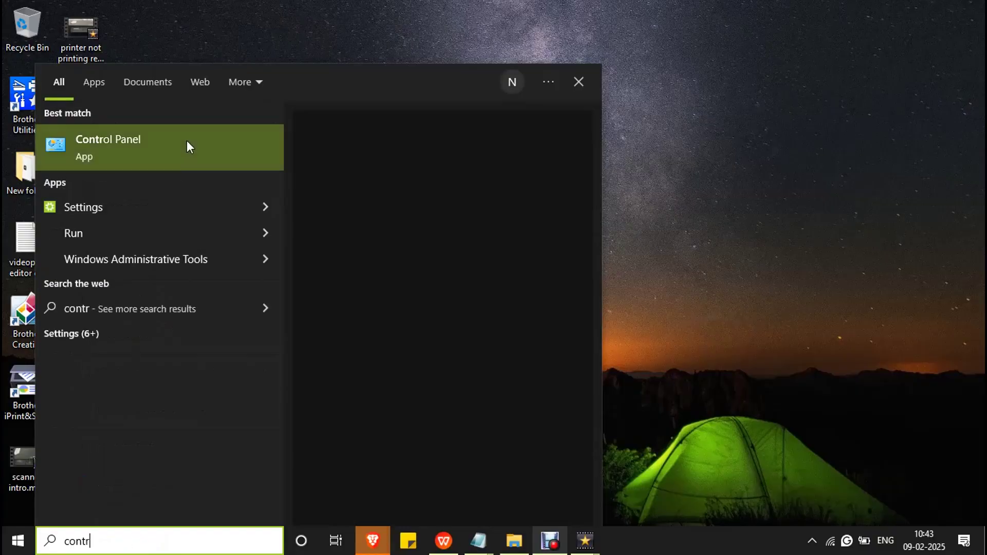
pyautogui.click(180, 144)
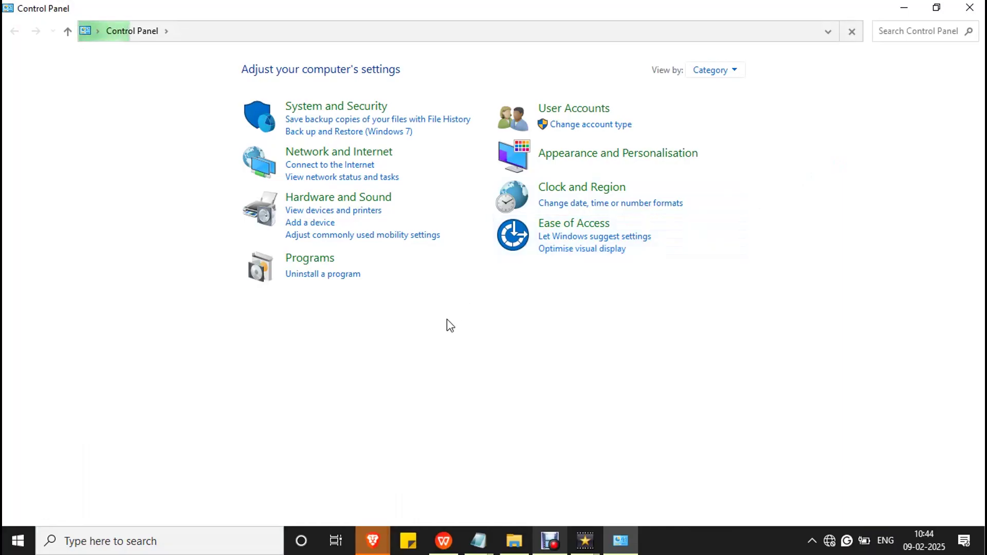
pyautogui.click(341, 198)
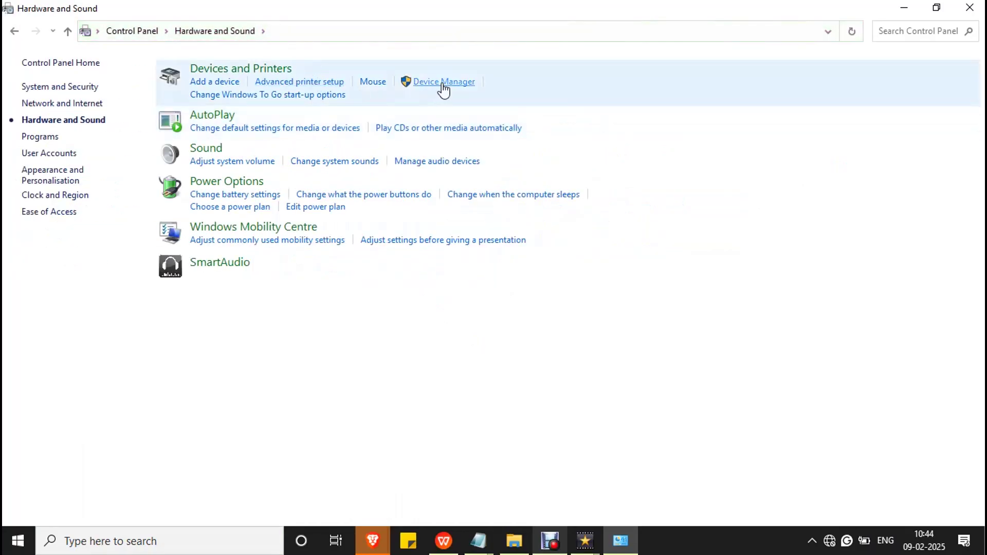
pyautogui.click(443, 83)
# - Uninstall the Brother DCP-T310 Printer under Printers, including deletion of its driver software
pyautogui.click(80, 307)
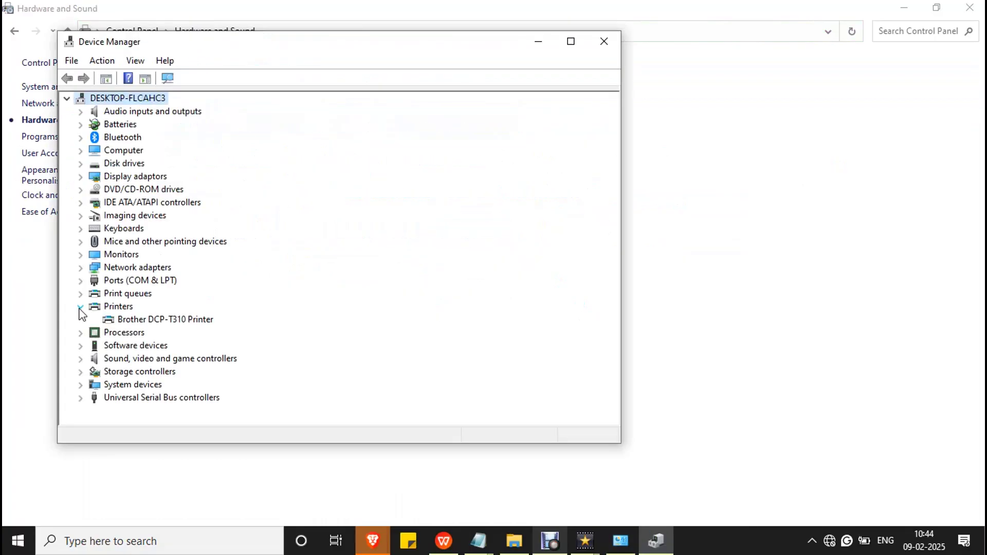
pyautogui.click(167, 320)
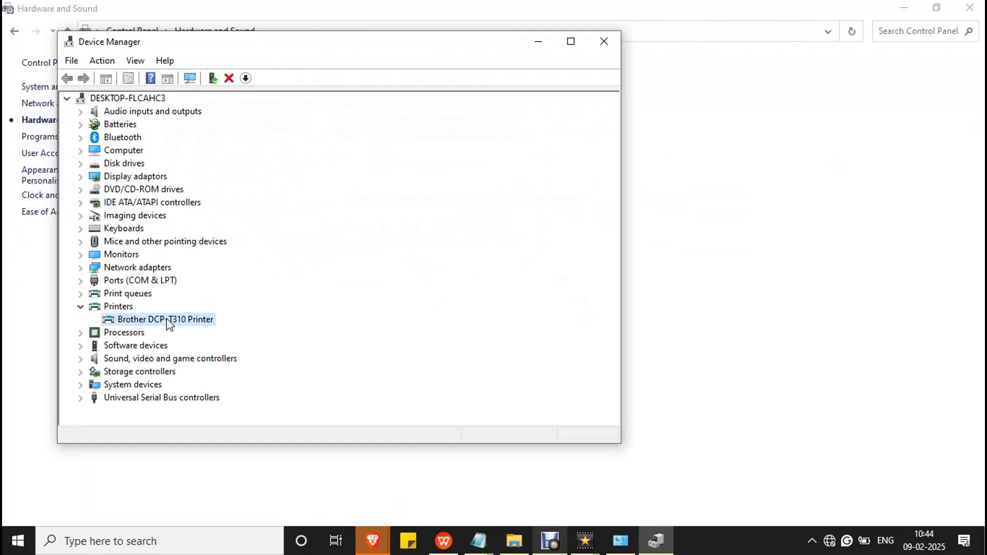
pyautogui.rightClick(167, 324)
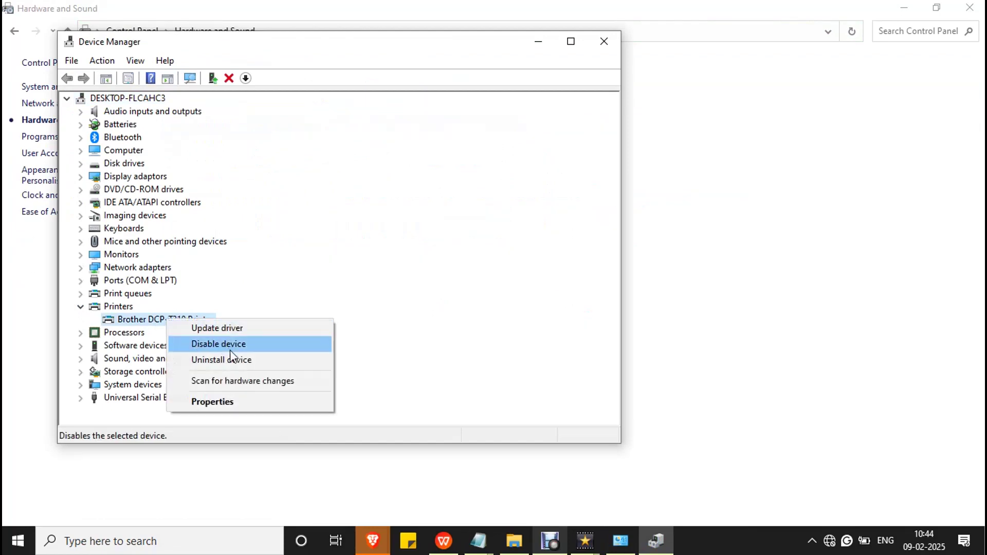
pyautogui.click(243, 363)
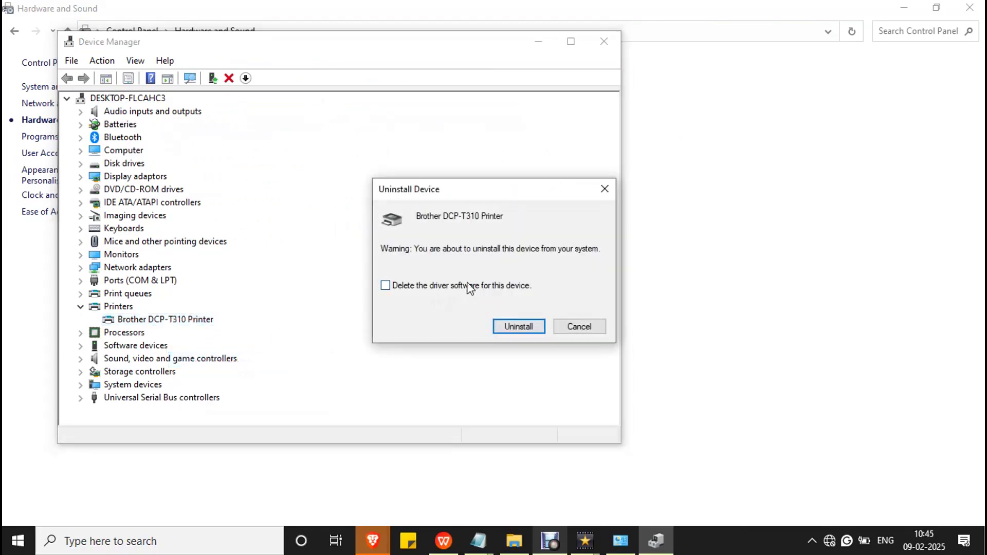
pyautogui.click(433, 287)
pyautogui.click(519, 327)
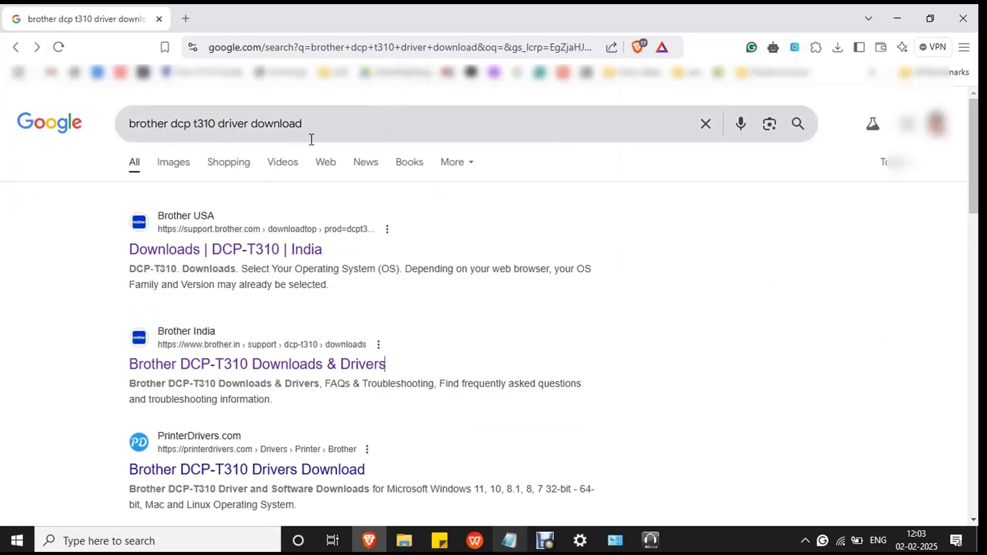
# - In the Brave browser, open the Brother India result "Brother DCP-T310 Downloads & Drivers" in a new tab and switch to it
pyautogui.rightClick(193, 365)
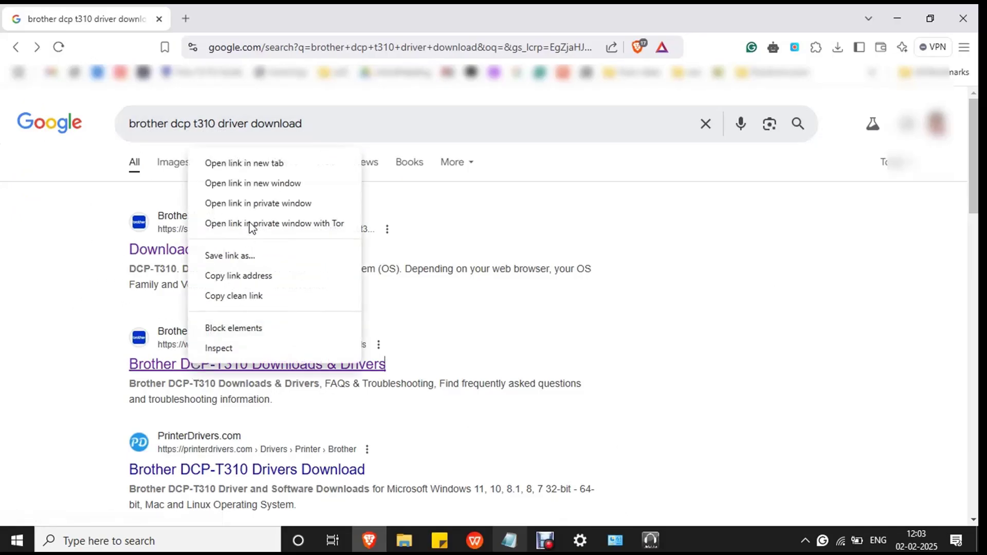
pyautogui.click(279, 164)
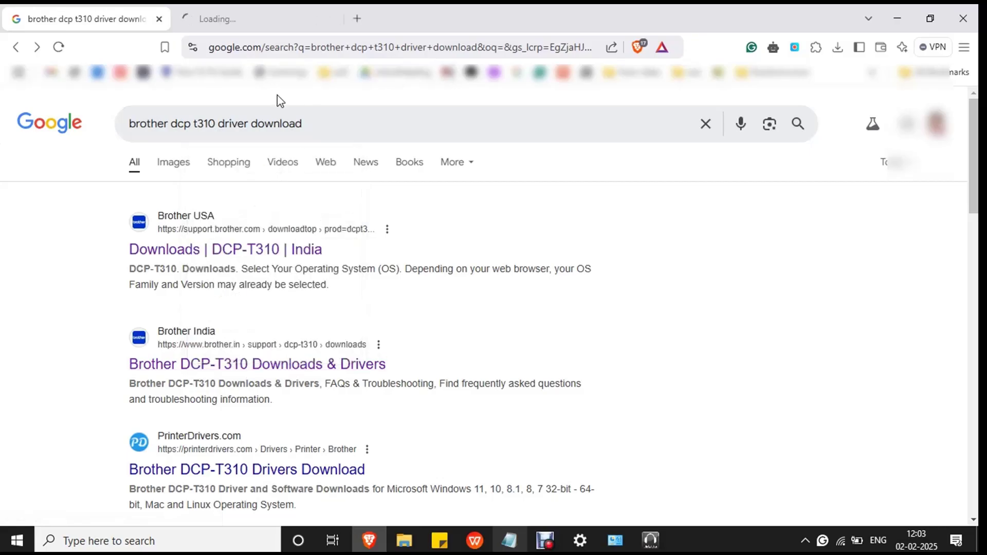
pyautogui.click(257, 22)
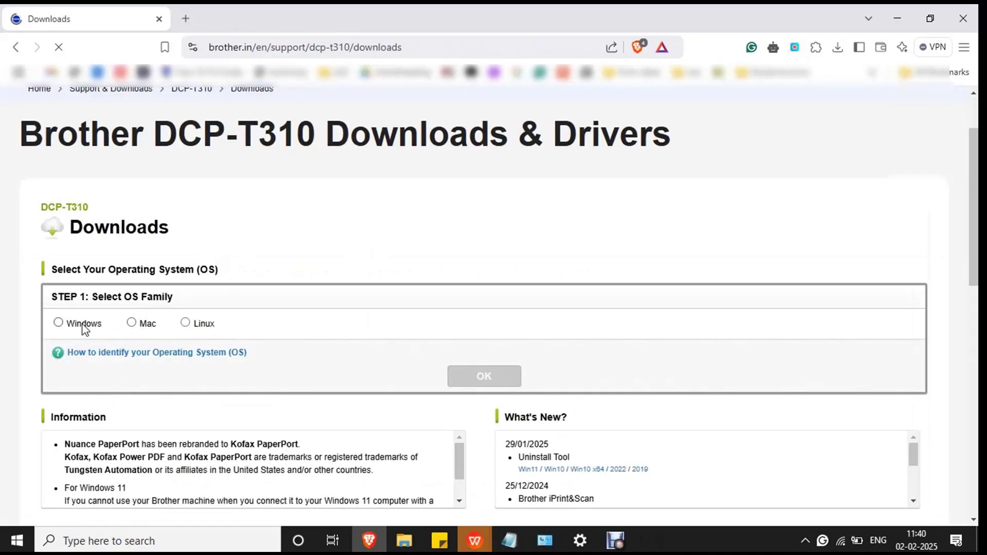
# - Choose Windows 10 (64-bit) as the operating system on the downloads page and open the Full Driver & Software Package download
pyautogui.click(83, 325)
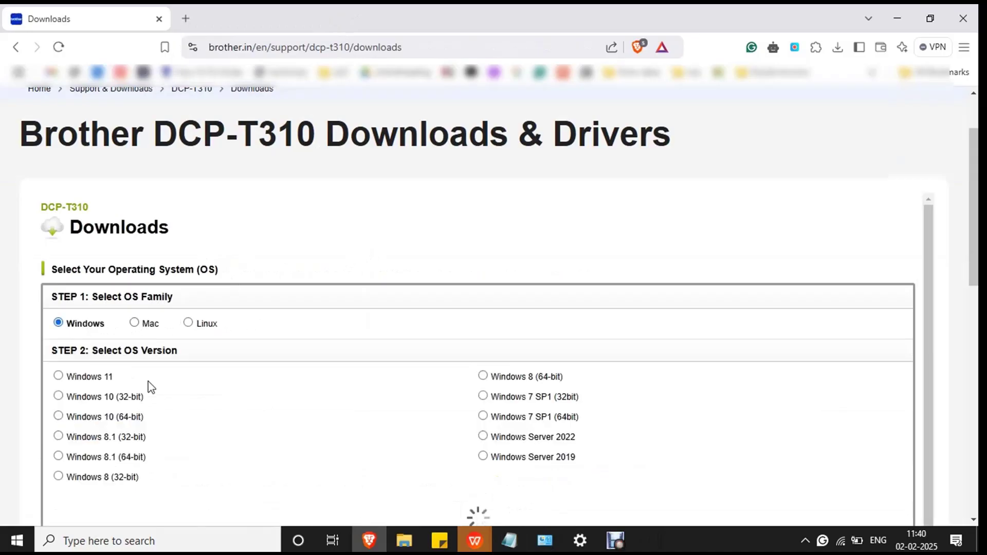
pyautogui.click(58, 417)
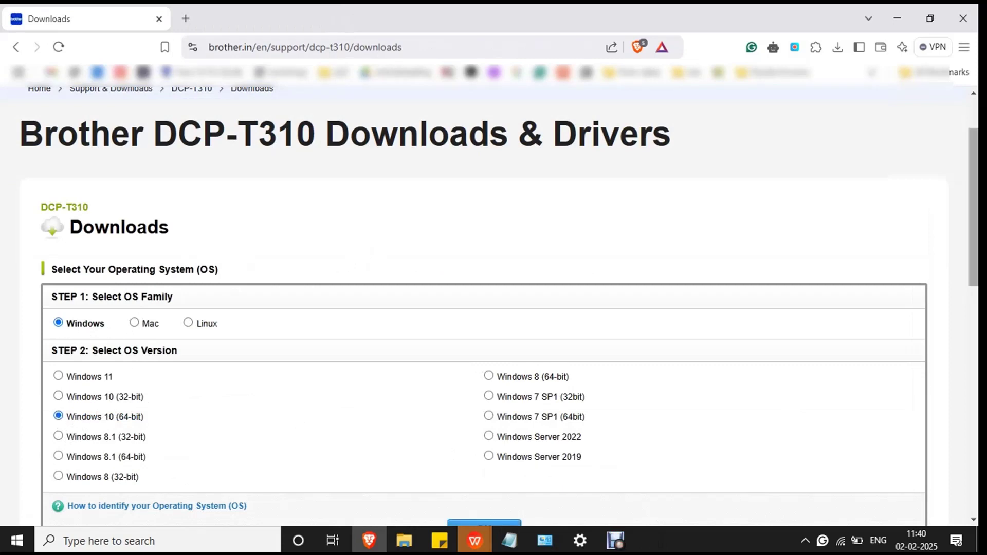
pyautogui.scroll(-4, 494, 303)
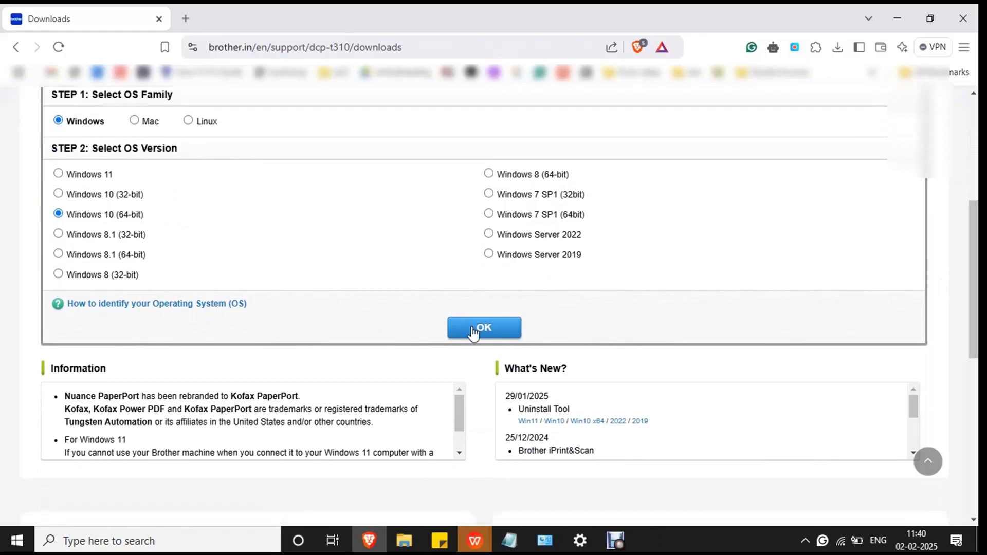
pyautogui.click(474, 334)
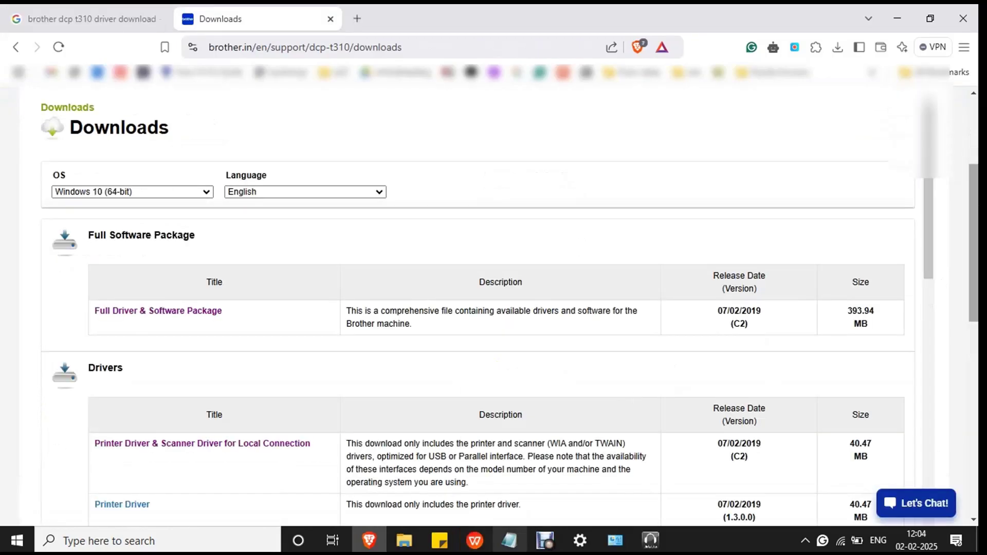
pyautogui.scroll(-2, 356, 217)
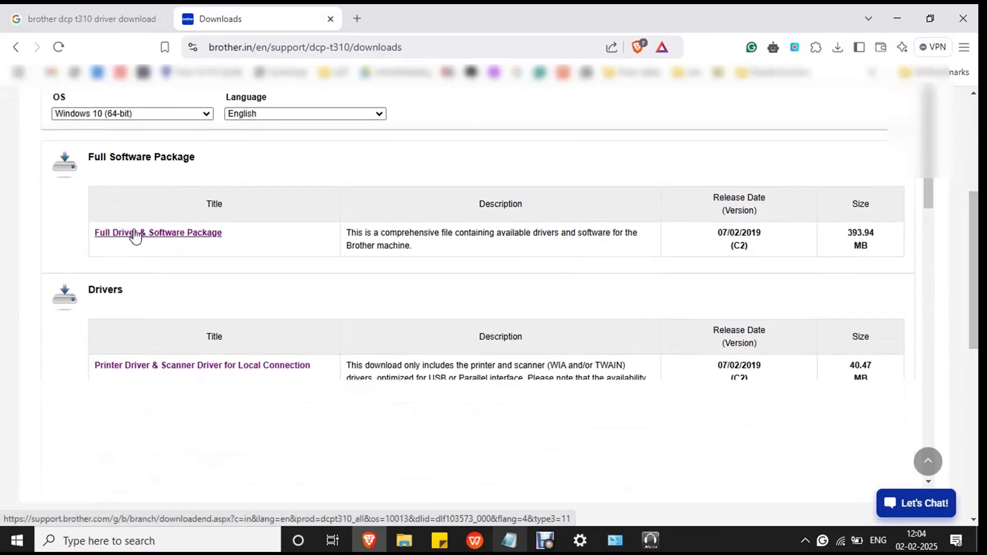
pyautogui.click(135, 234)
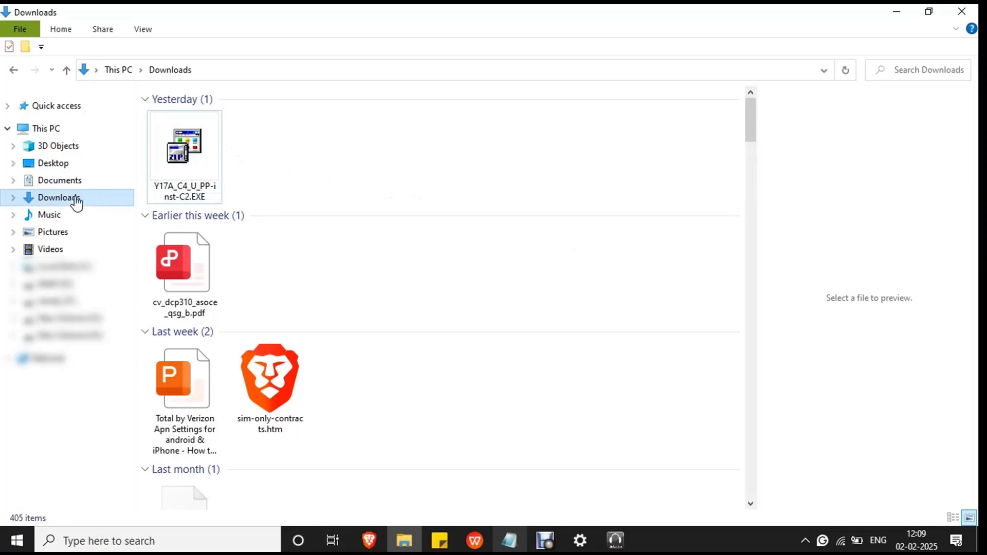
# - Extract Y17A_C4_U_PP-inst-C2.EXE in the Downloads folder and run start.exe from the extracted Install folder as administrator
pyautogui.click(185, 145)
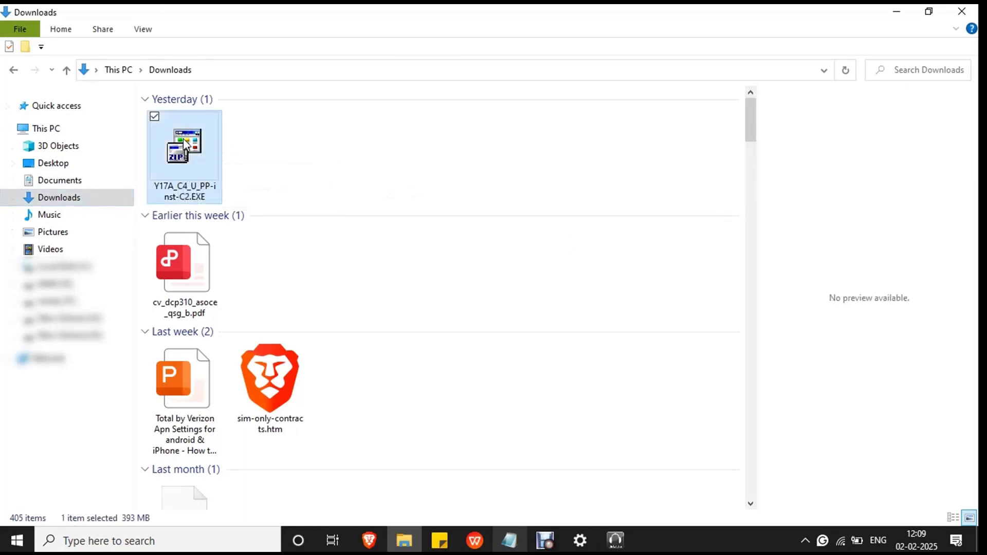
pyautogui.doubleClick(186, 145)
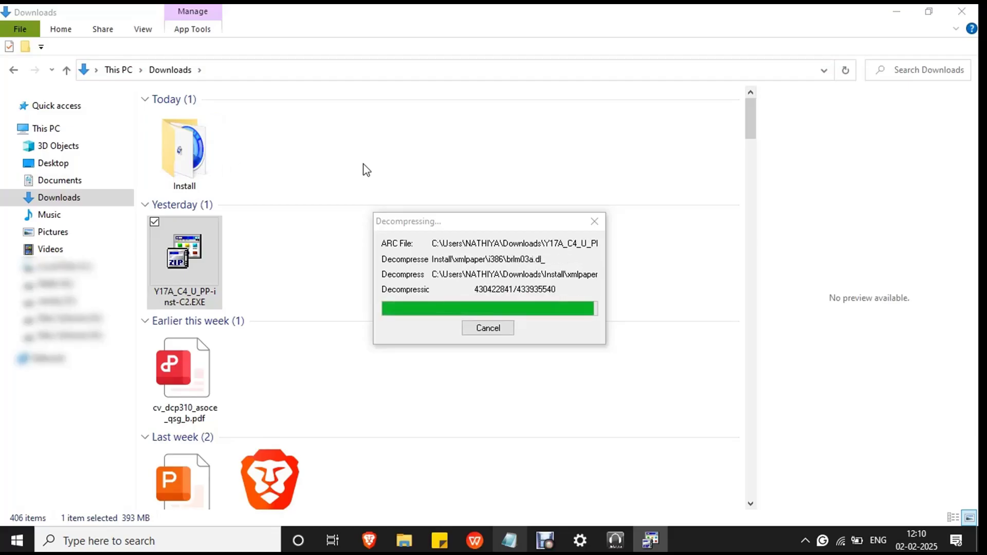
pyautogui.doubleClick(195, 157)
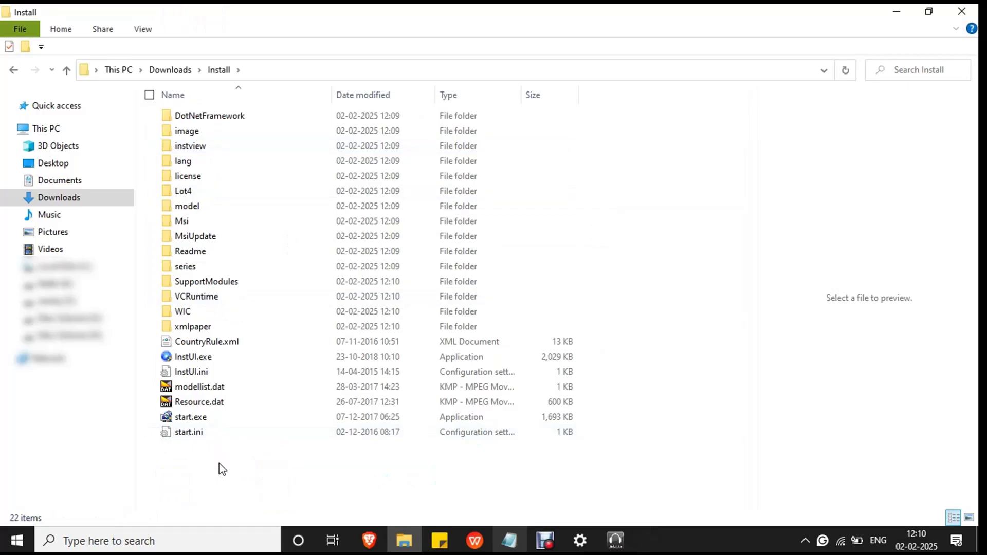
pyautogui.rightClick(210, 419)
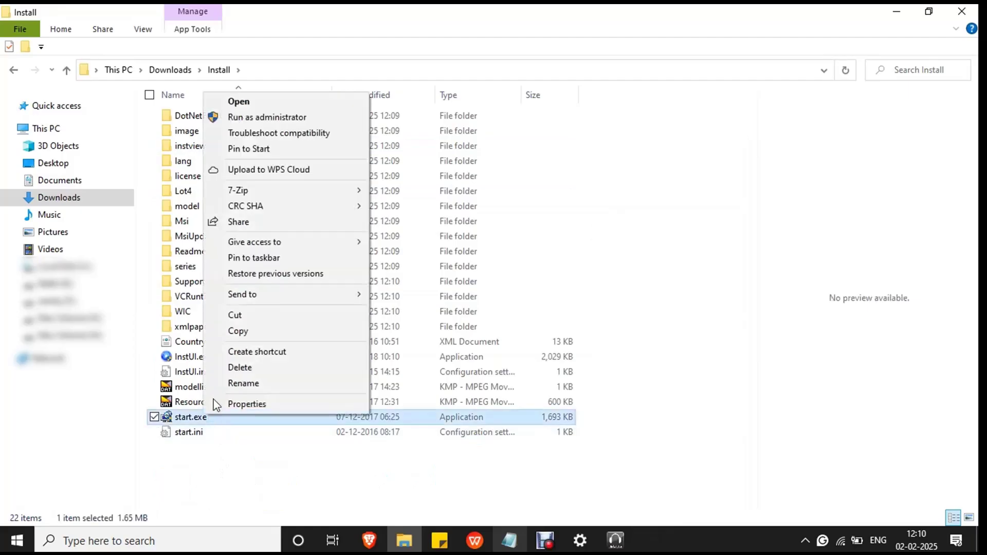
pyautogui.click(301, 119)
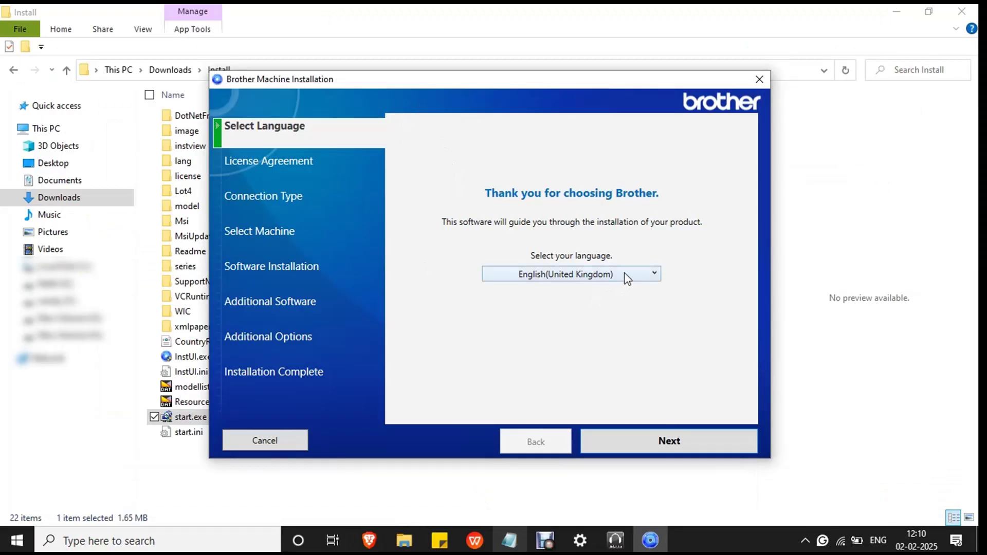
# - Choose English as the Brother installer's language and accept the license agreement
pyautogui.click(655, 278)
pyautogui.click(614, 290)
pyautogui.click(669, 444)
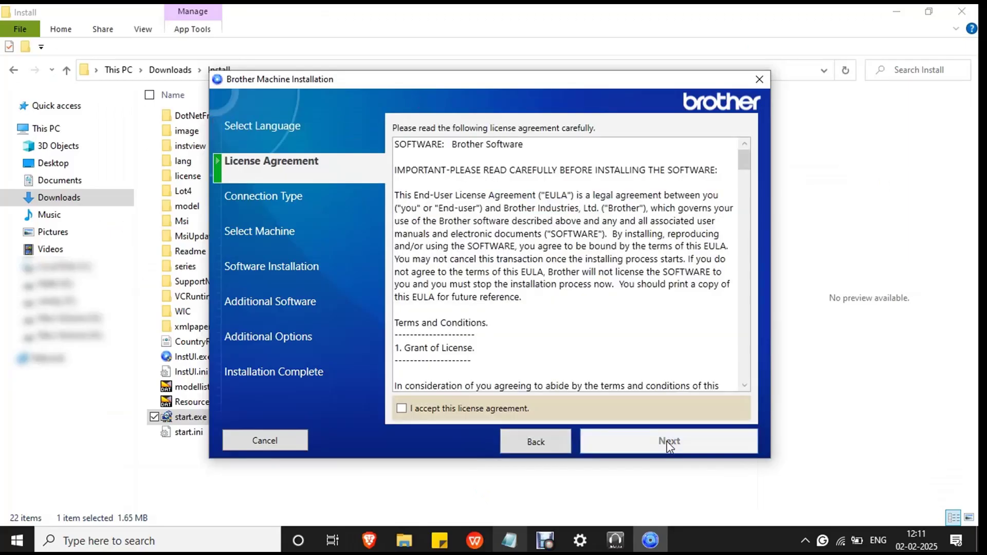
pyautogui.click(411, 414)
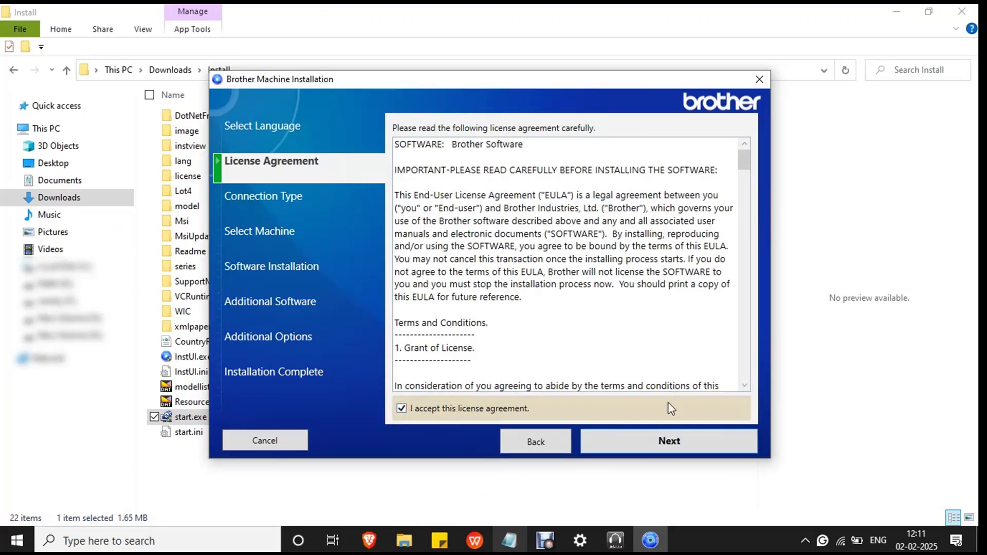
pyautogui.click(672, 447)
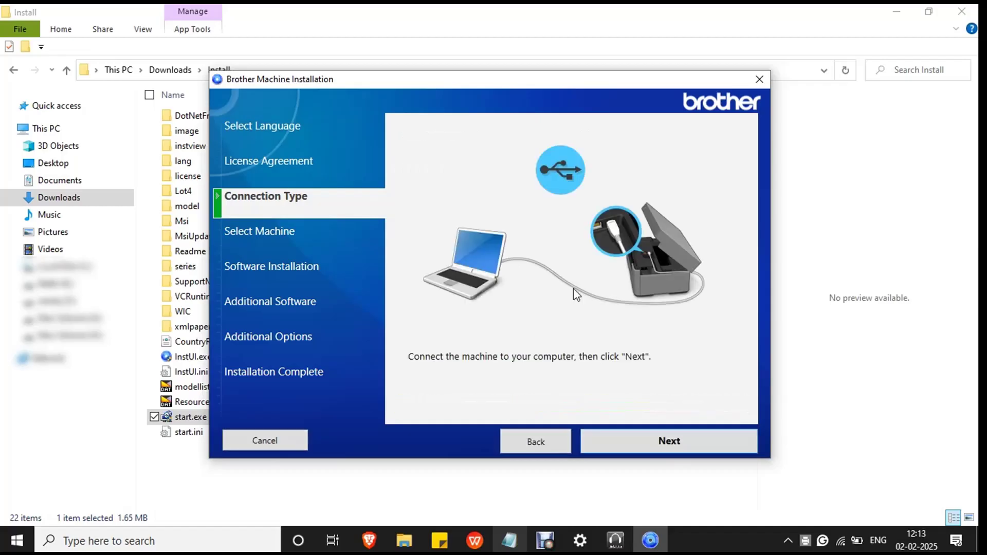
# - Refresh the machine list, select the DCP-T310 on port USB001, and start the Standard (Recommended) installation
pyautogui.click(669, 446)
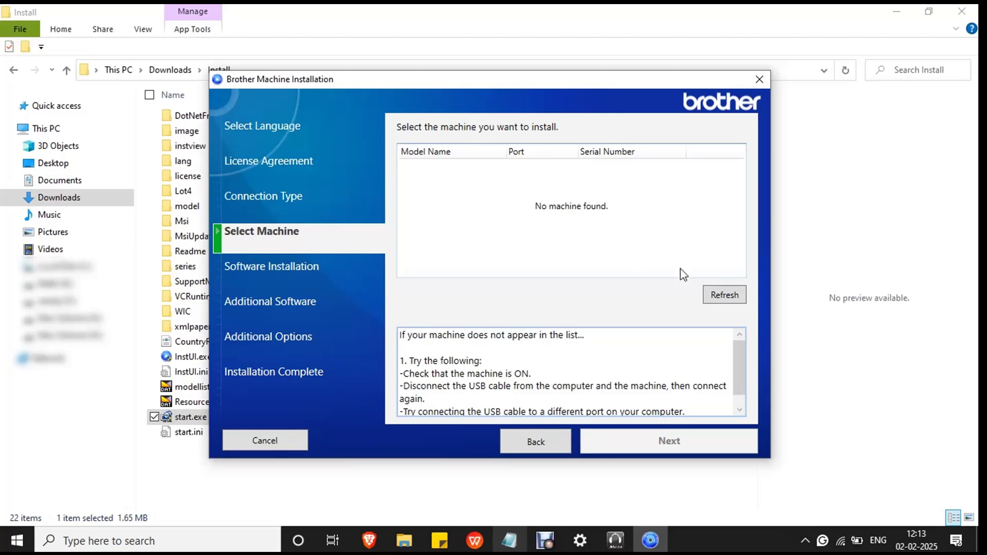
pyautogui.click(731, 295)
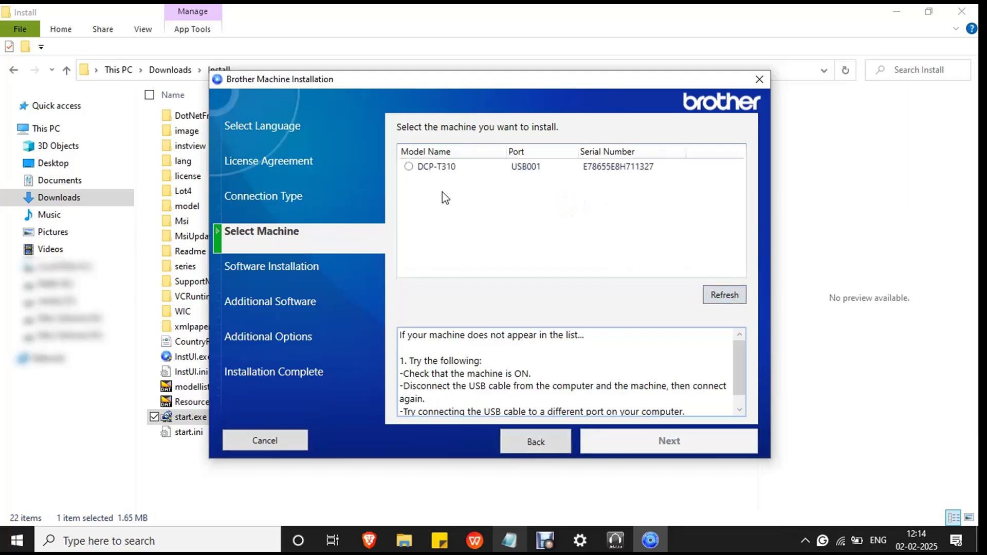
pyautogui.click(413, 169)
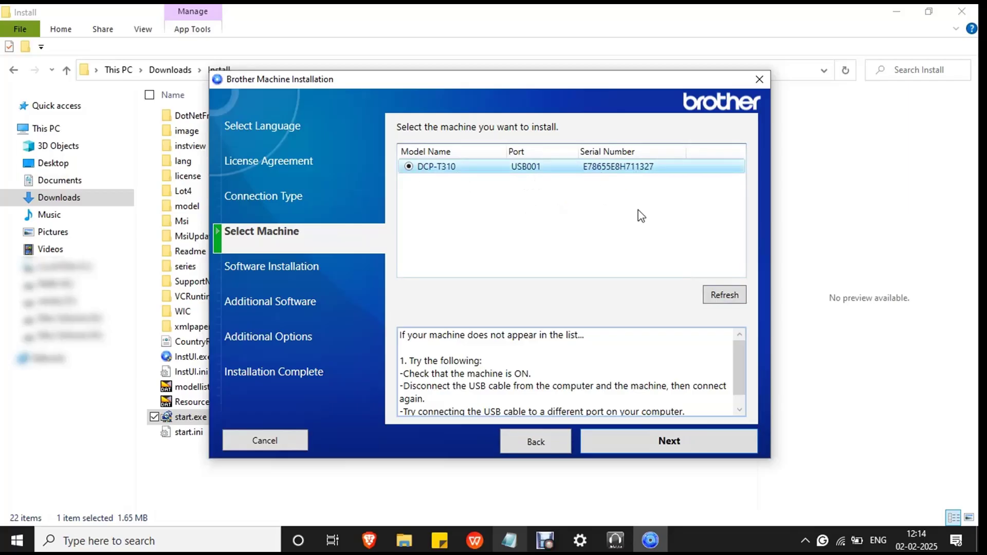
pyautogui.click(682, 444)
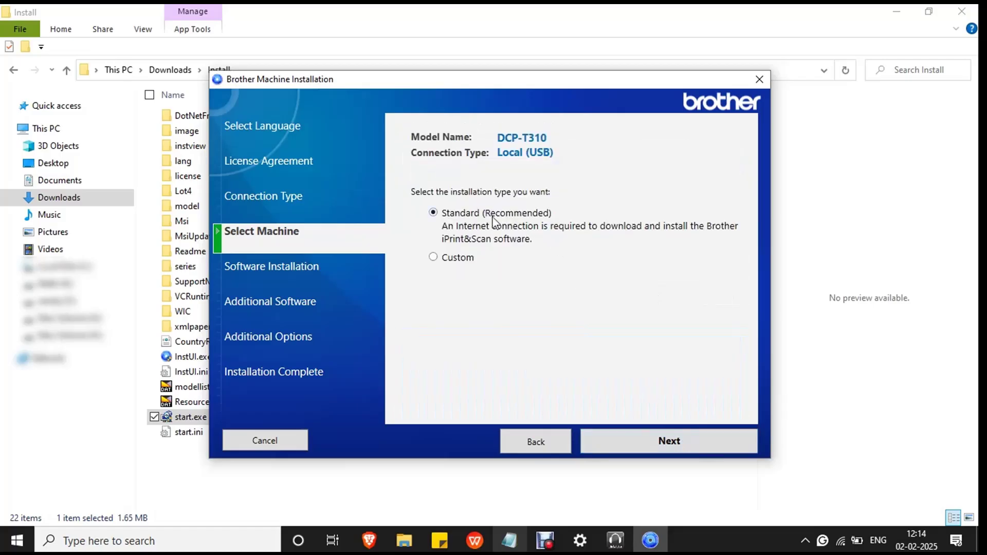
pyautogui.click(665, 443)
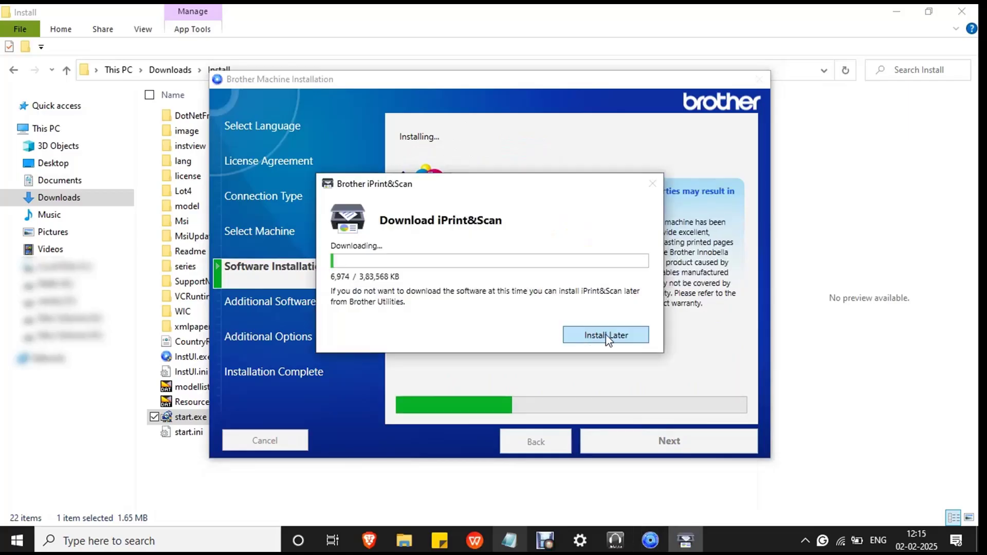
# - Postpone the iPrint&Scan download and finish the installation without PaperPort, keeping the Brother Product Research and Support Program selected
pyautogui.click(607, 336)
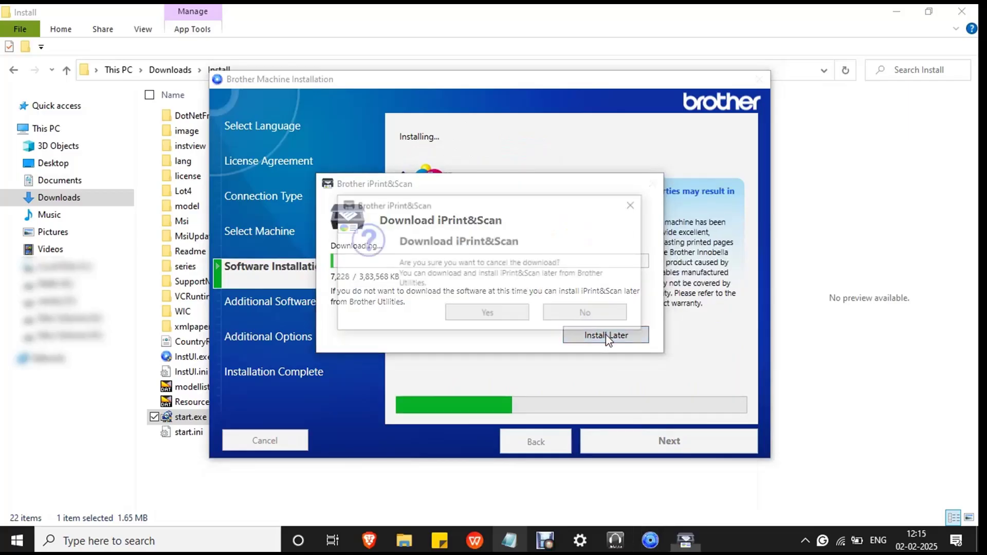
pyautogui.click(509, 323)
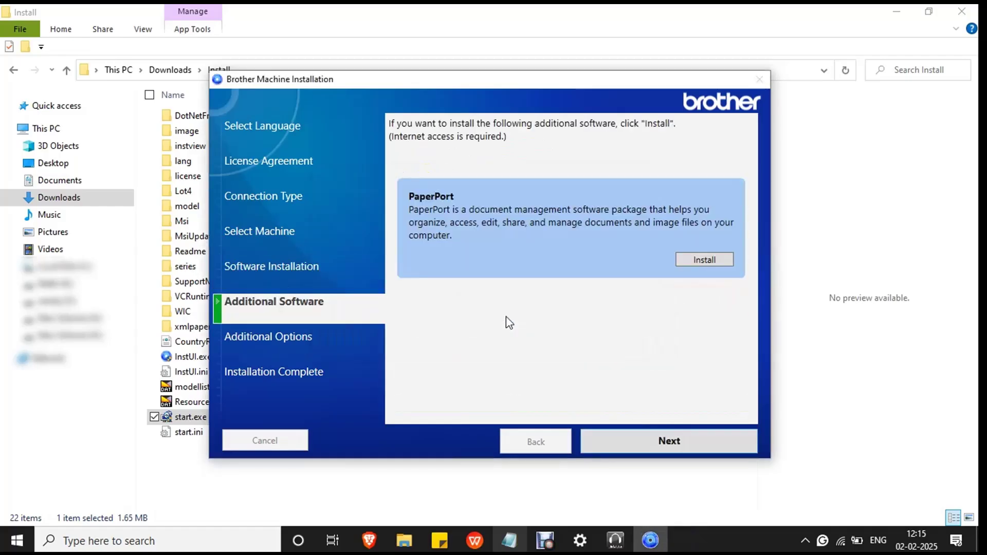
pyautogui.click(665, 451)
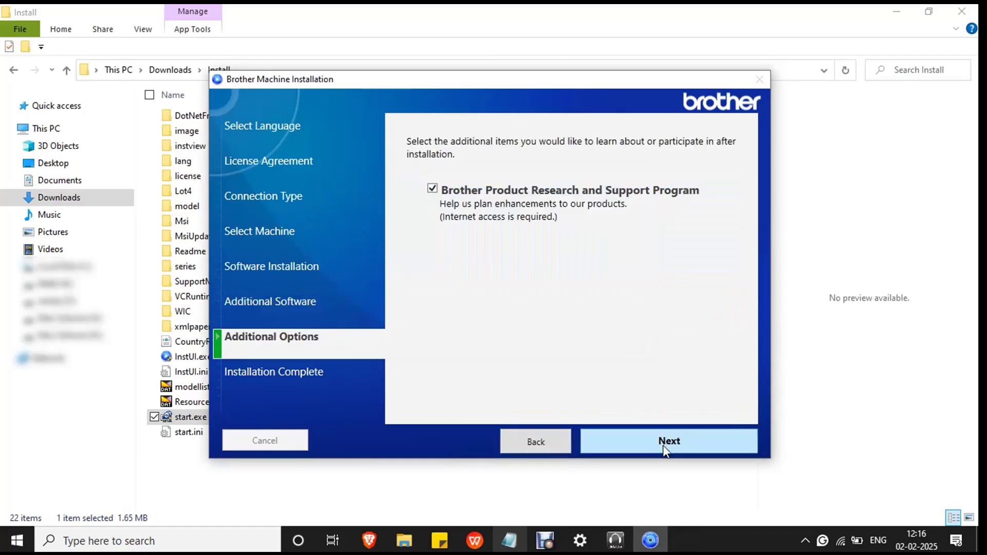
pyautogui.click(665, 451)
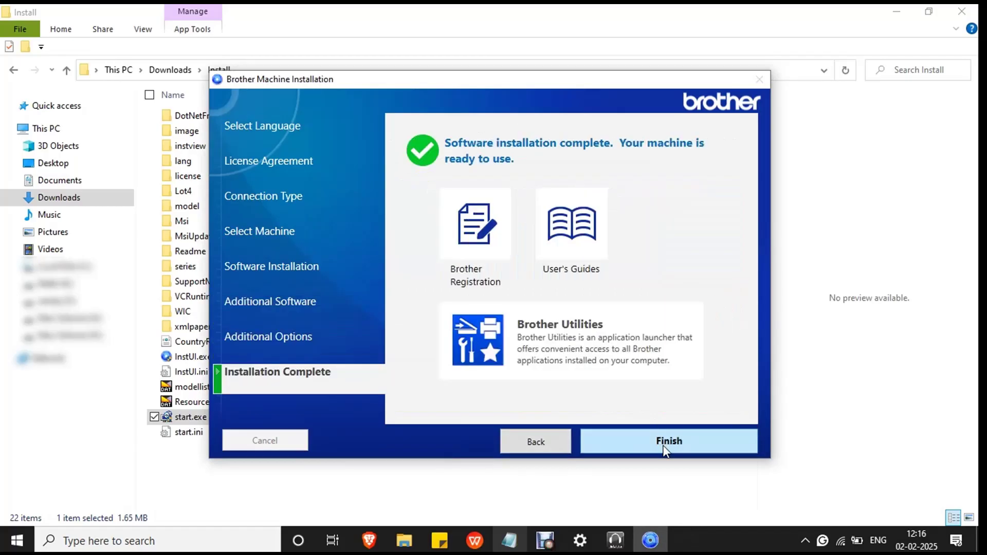
pyautogui.click(666, 451)
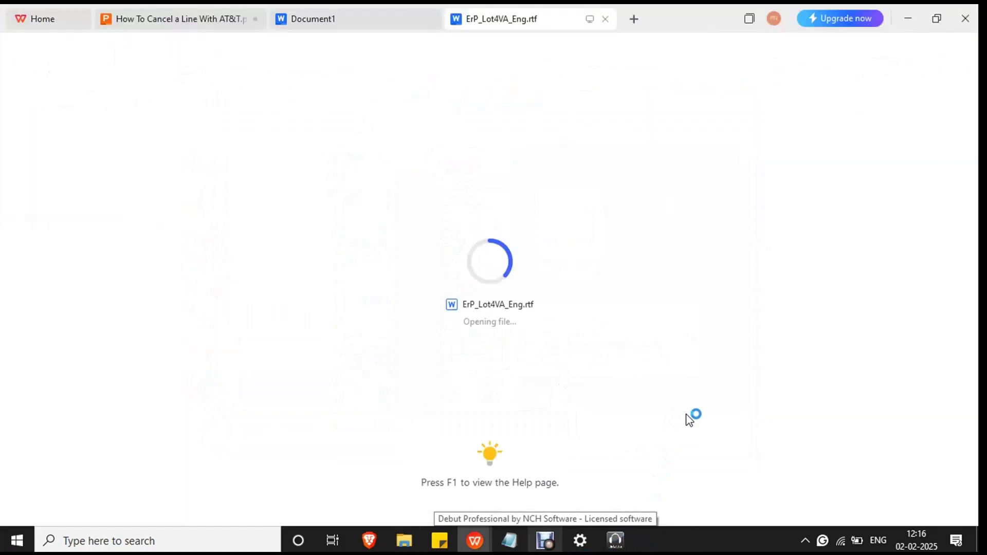
# - Find the Printers & scanners settings through Windows search and open them to check the installed printers
pyautogui.click(153, 539)
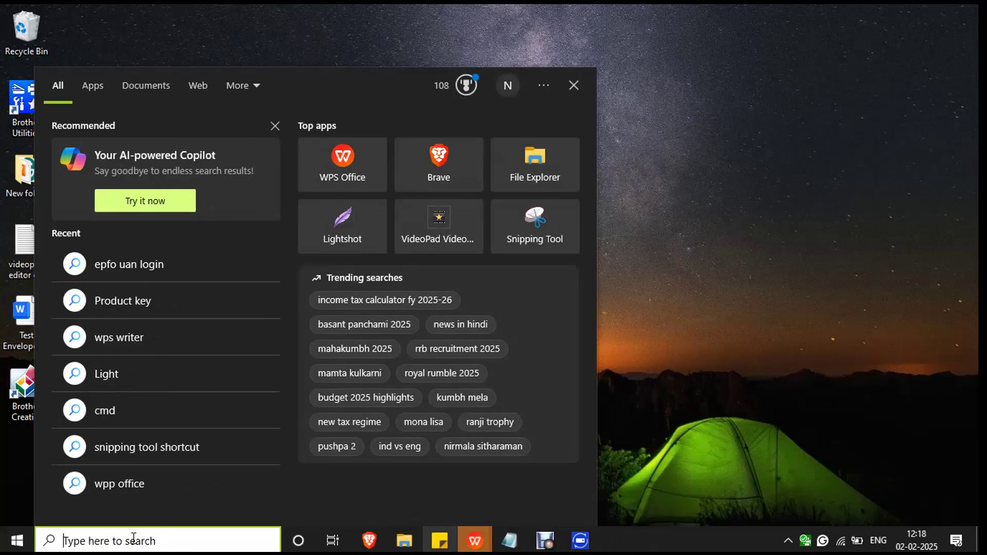
pyautogui.write('printer')
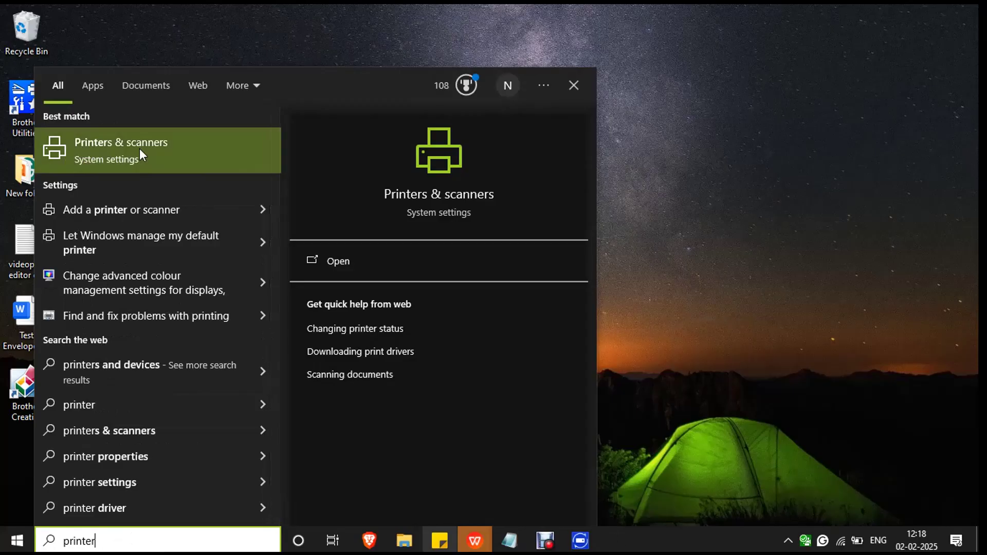
pyautogui.click(140, 149)
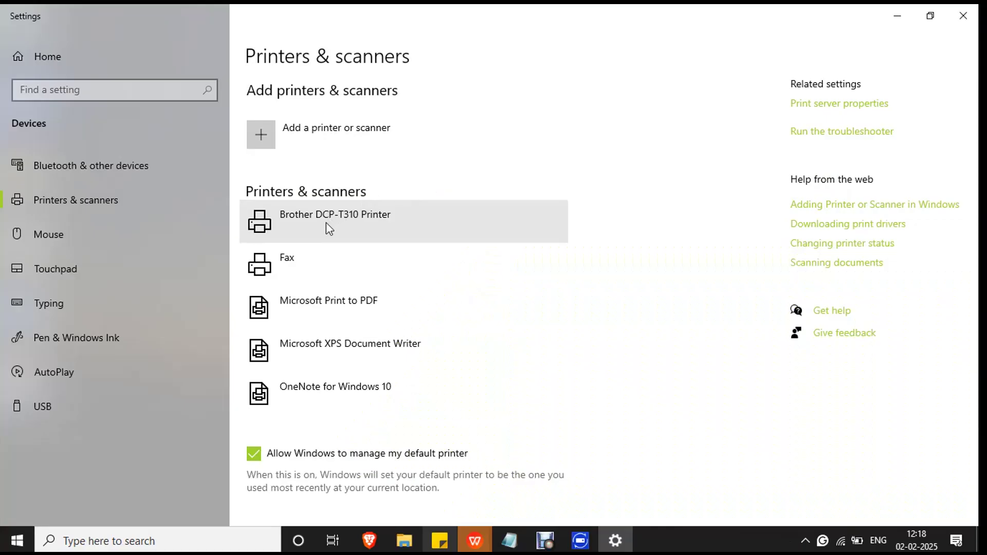
# - Switch to Document1 in WPS Office and print all its pages on the Brother DCP-T310 Printer
pyautogui.click(481, 545)
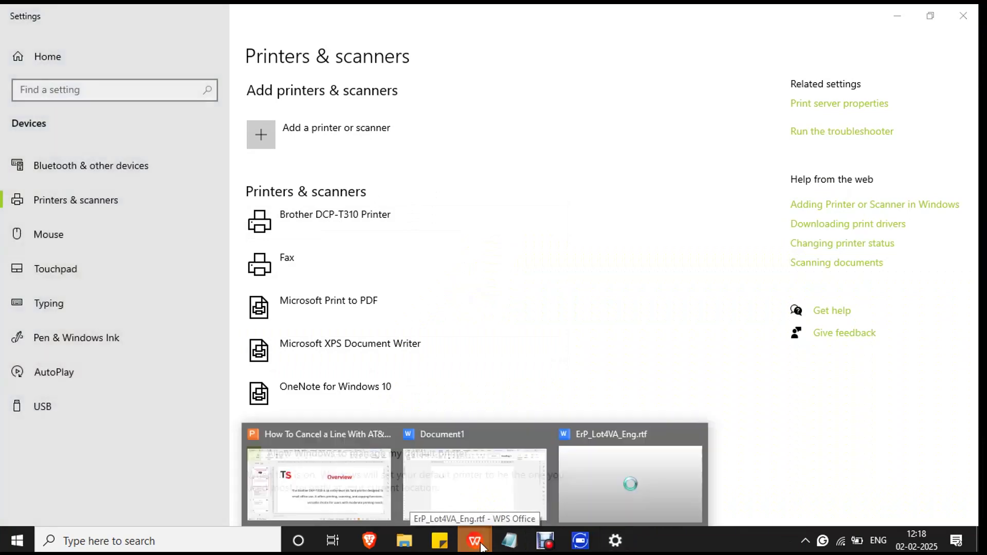
pyautogui.click(469, 485)
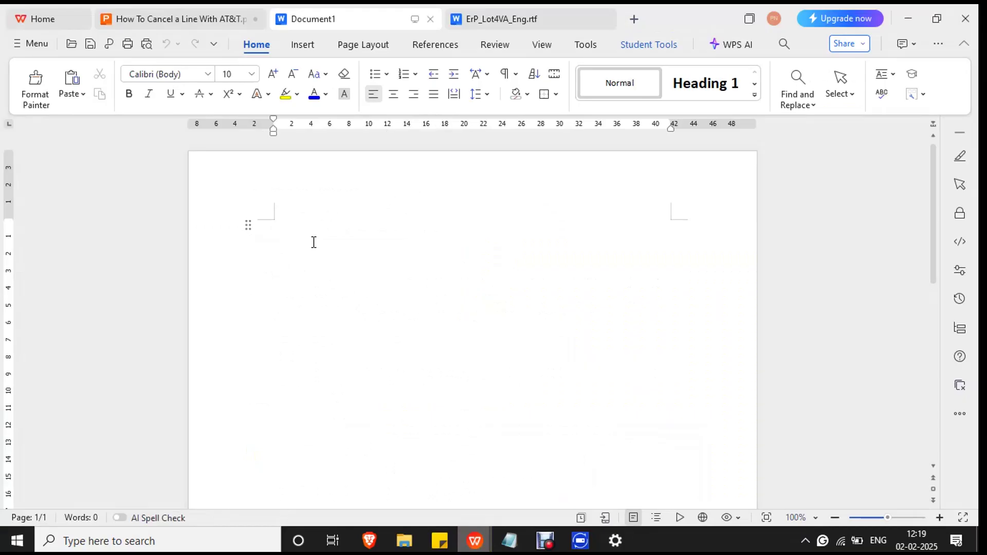
pyautogui.hotkey('ctrl', 'p')
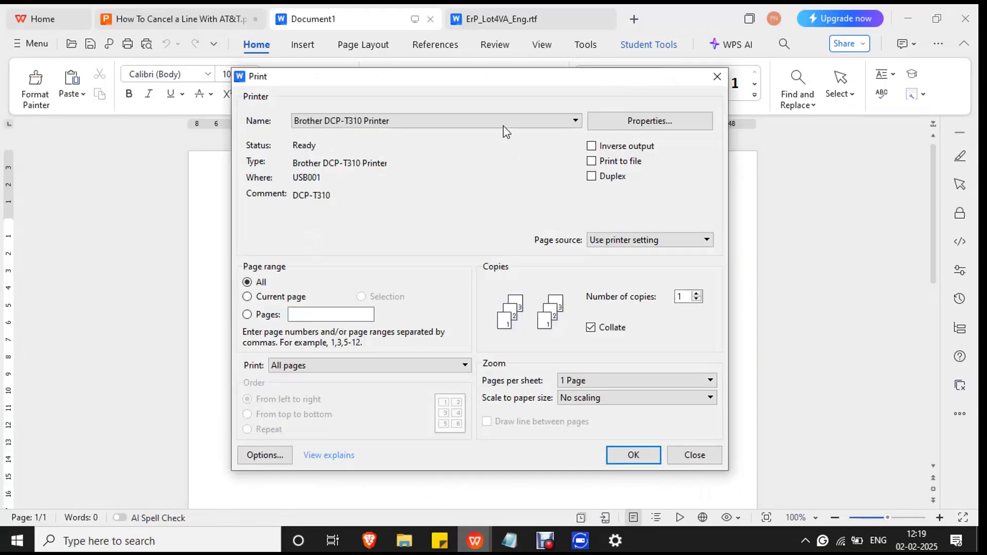
pyautogui.click(503, 126)
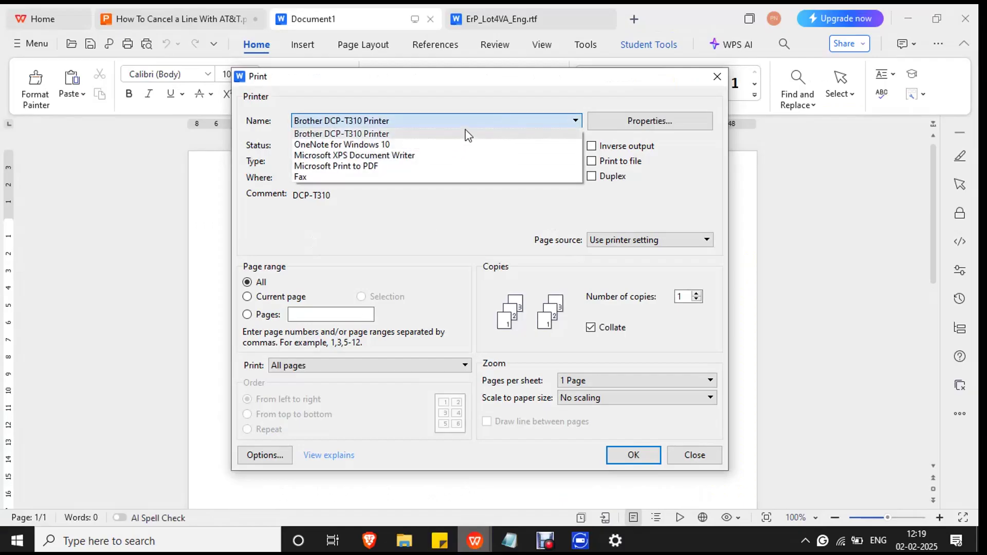
pyautogui.click(467, 135)
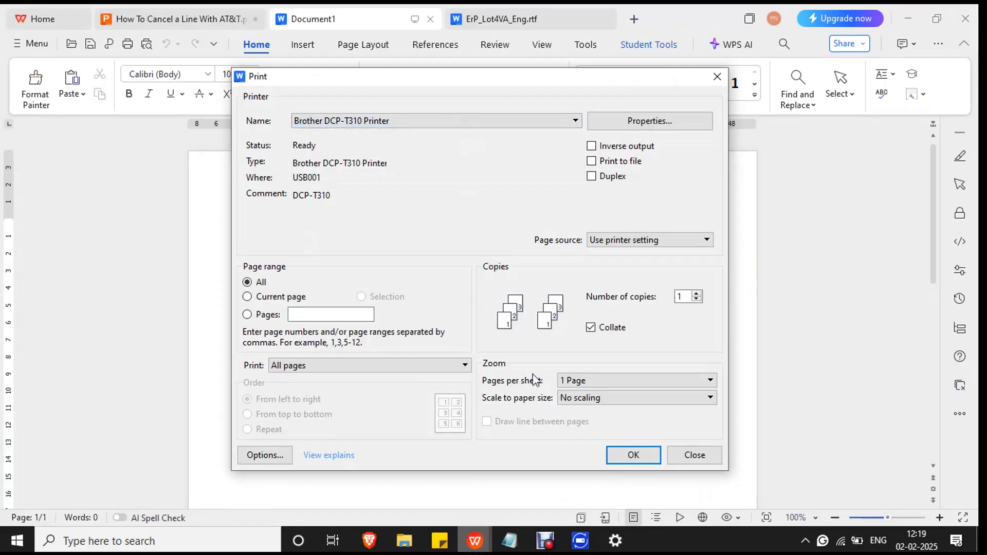
pyautogui.click(637, 461)
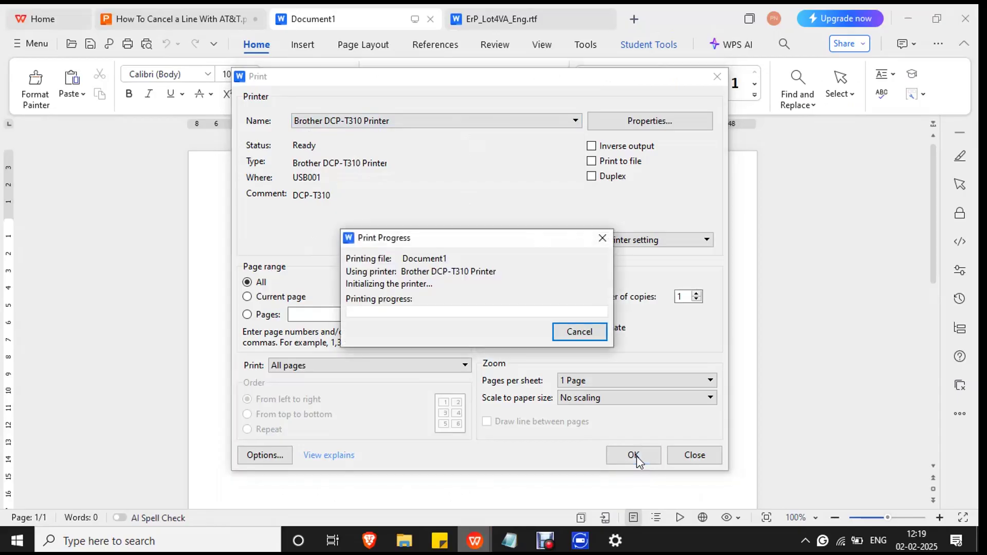